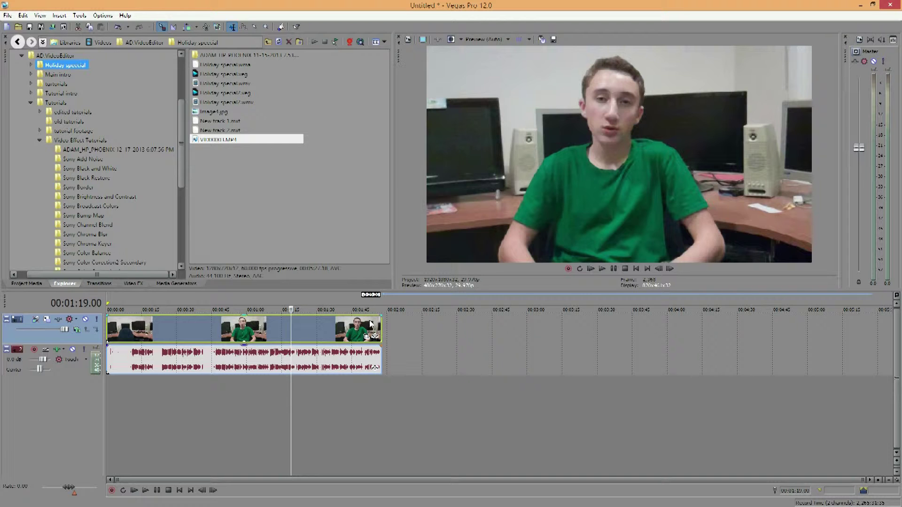
Add the Sony Glint effect to the webcam clip's Event FX chain.
left_click(377, 338)
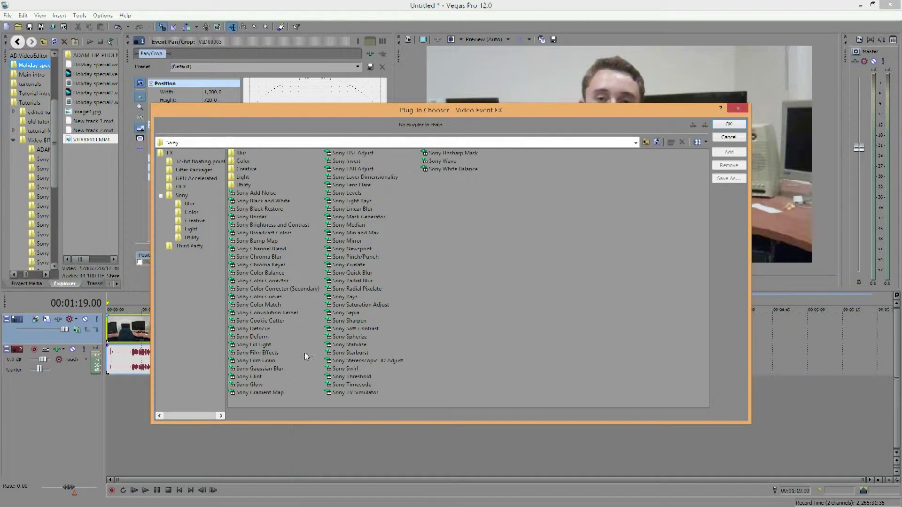
left_click(256, 376)
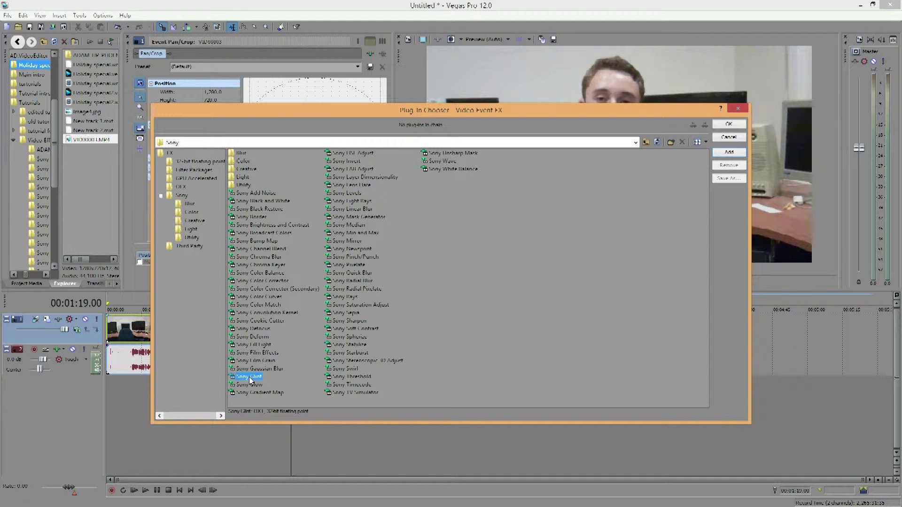
double_click(250, 380)
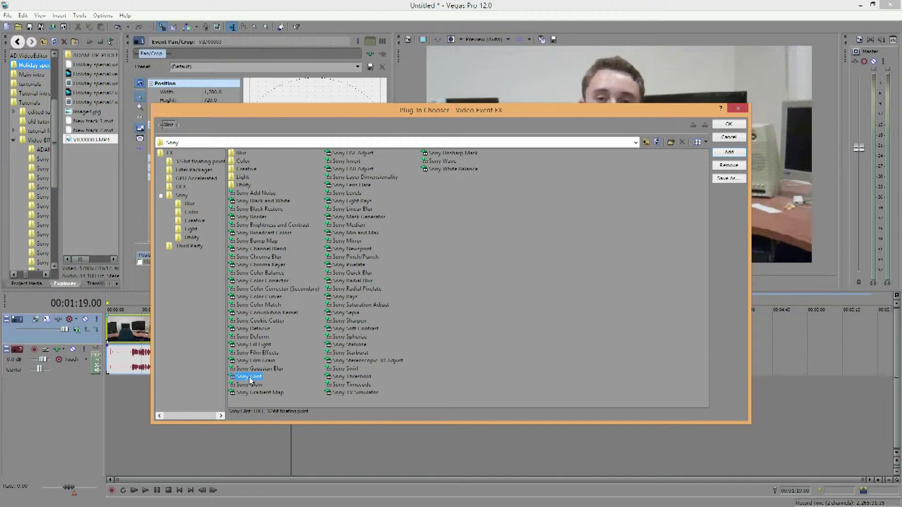
left_click(726, 125)
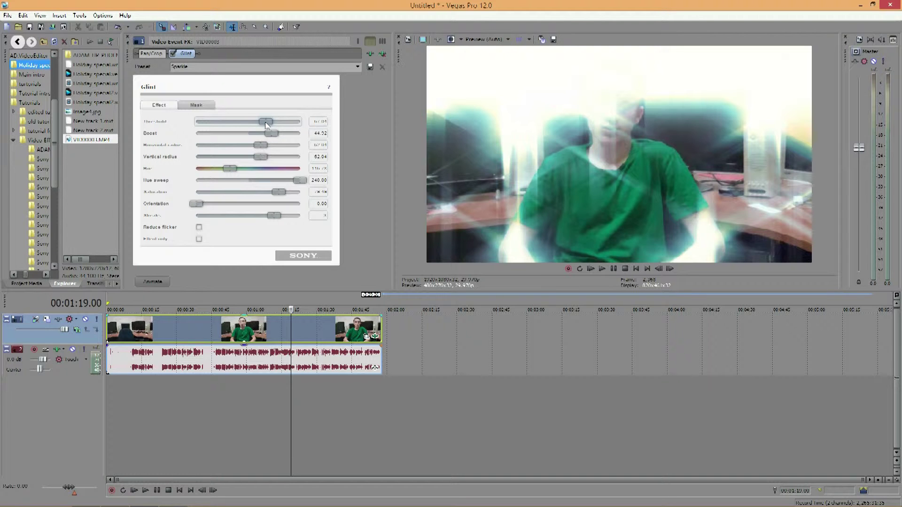
Sweep the Glint Threshold up and down to compare the glow, then set Boost to 26.82.
left_click(265, 122)
left_click_drag(267, 121, 205, 121)
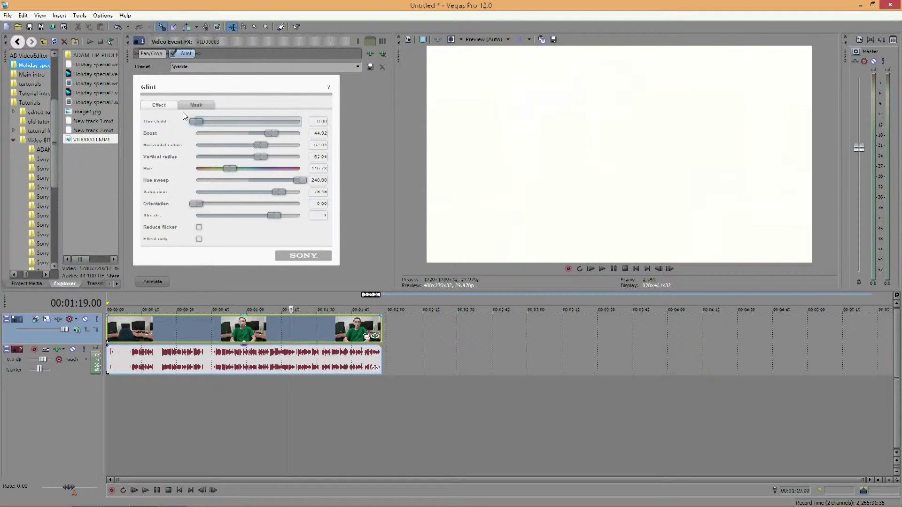
left_click_drag(196, 121, 269, 114)
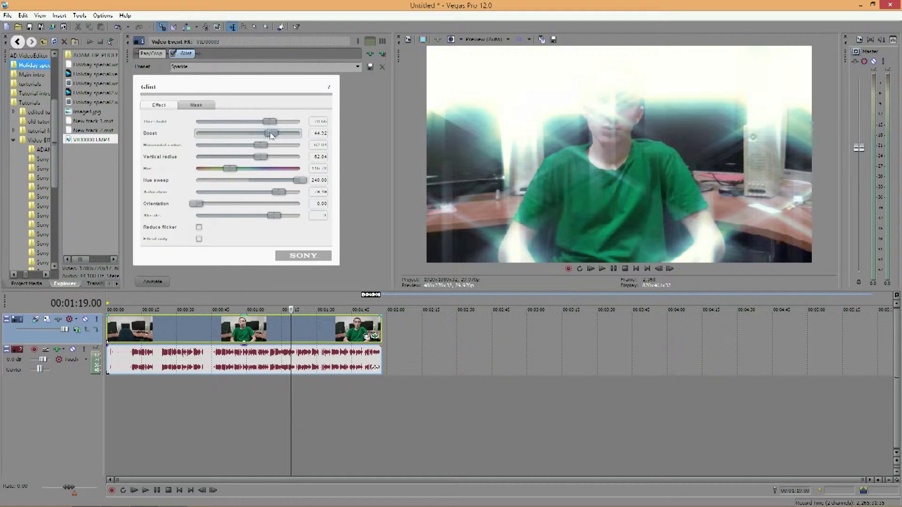
mouse_move(272, 133)
left_mouse_down()
mouse_move(323, 138)
mouse_move(178, 132)
mouse_move(280, 136)
mouse_move(262, 137)
left_mouse_up()
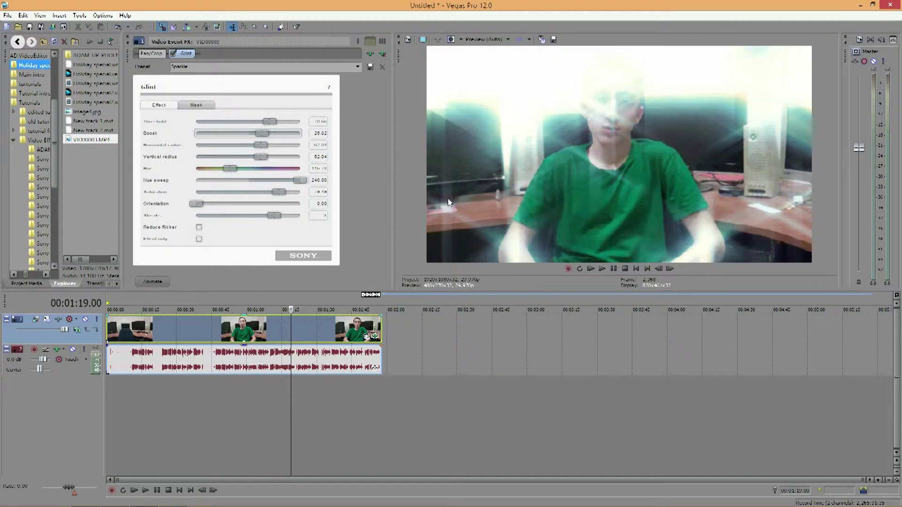
Widen the glint's Horizontal radius and set Vertical radius to 65.21.
left_click(261, 146)
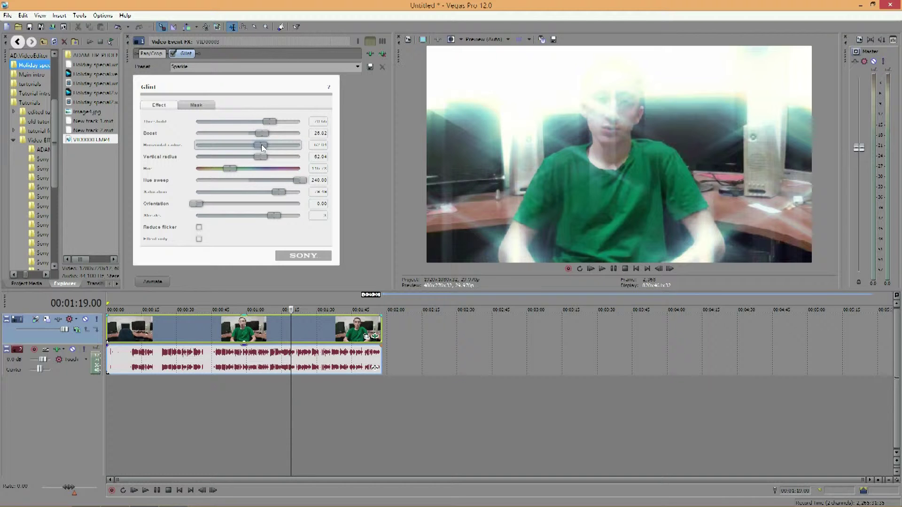
mouse_move(262, 147)
left_mouse_down()
mouse_move(338, 152)
mouse_move(184, 142)
mouse_move(266, 139)
left_mouse_up()
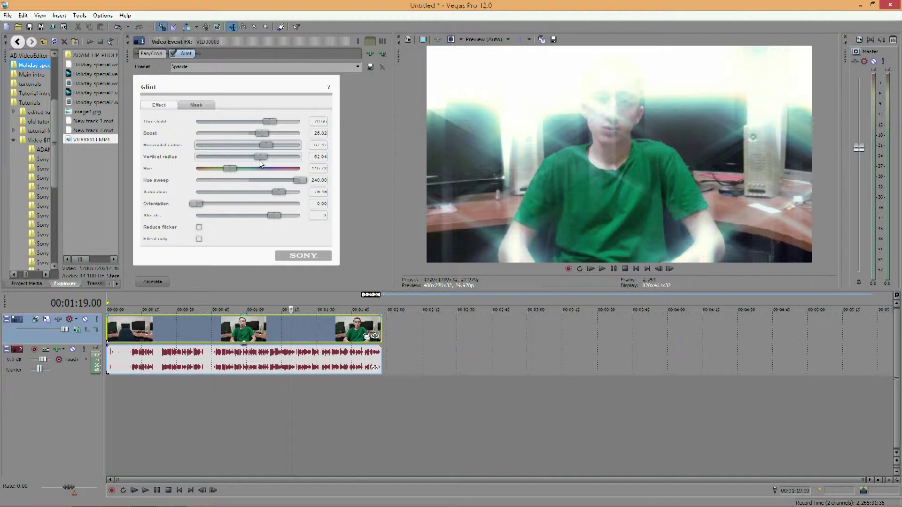
mouse_move(260, 159)
left_mouse_down()
mouse_move(323, 160)
mouse_move(187, 150)
mouse_move(266, 155)
left_mouse_up()
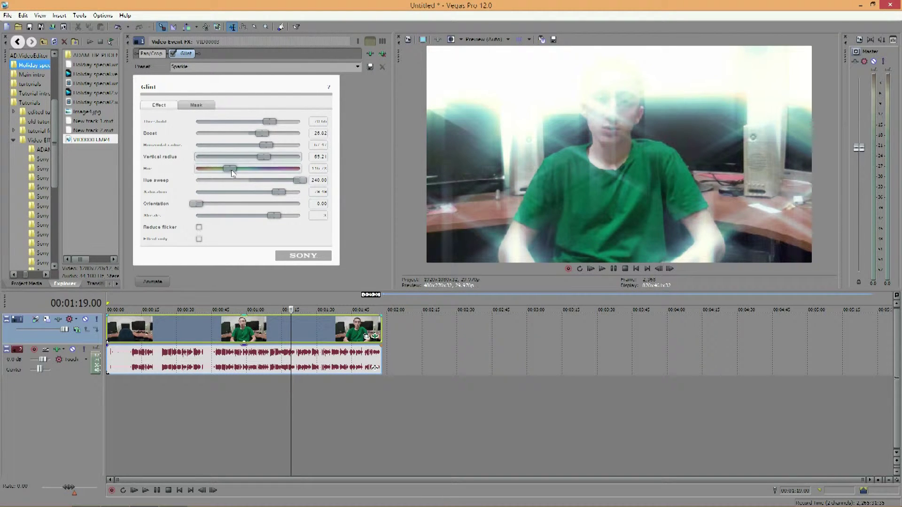
Try various Hue and Hue sweep values, ending on a green-cyan tint with Hue sweep 240.00.
mouse_move(232, 172)
left_mouse_down()
mouse_move(207, 170)
mouse_move(300, 170)
mouse_move(192, 170)
mouse_move(237, 169)
left_mouse_up()
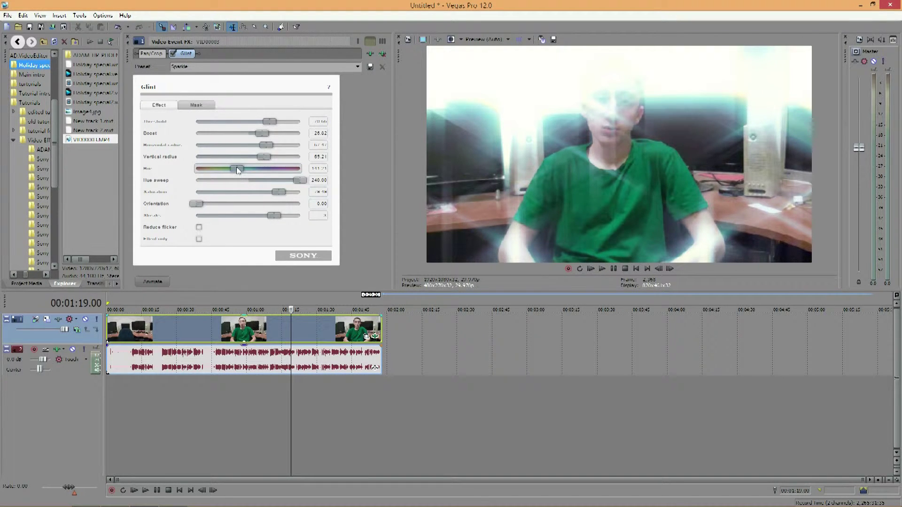
left_click_drag(235, 171, 162, 175)
left_click_drag(301, 179, 164, 180)
left_click_drag(195, 168, 212, 169)
left_click_drag(229, 166, 284, 177)
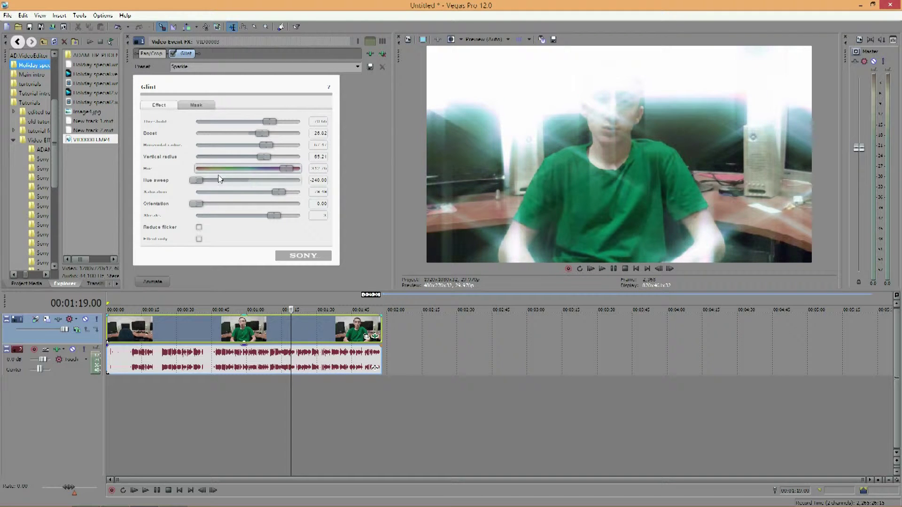
mouse_move(207, 182)
left_mouse_down()
mouse_move(312, 187)
mouse_move(212, 171)
left_mouse_up()
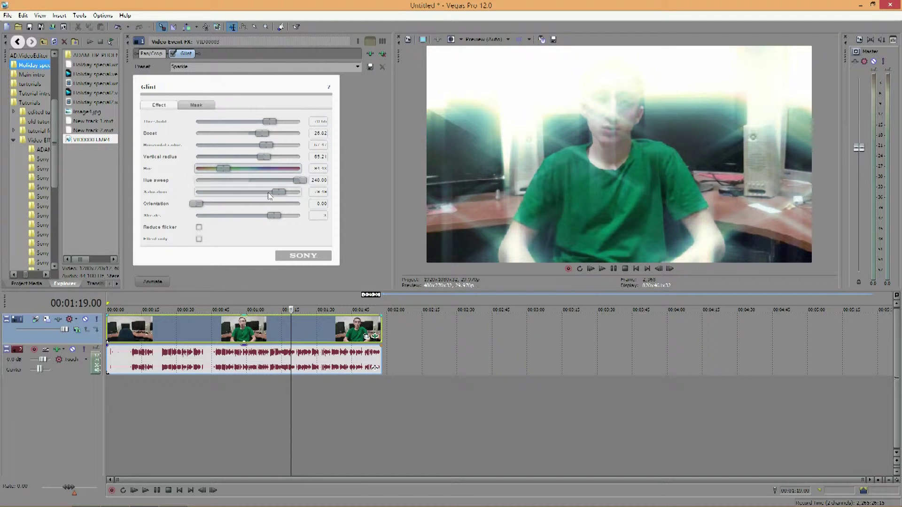
Set the glint Saturation to 100 and Orientation to 0.77.
left_click_drag(281, 192, 284, 189)
left_click(277, 192)
left_click_drag(224, 192, 181, 194)
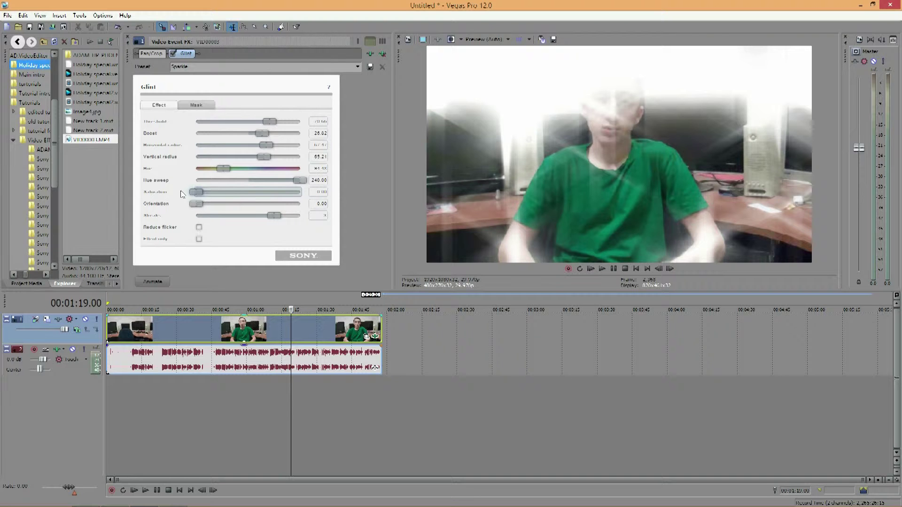
left_click_drag(196, 192, 314, 193)
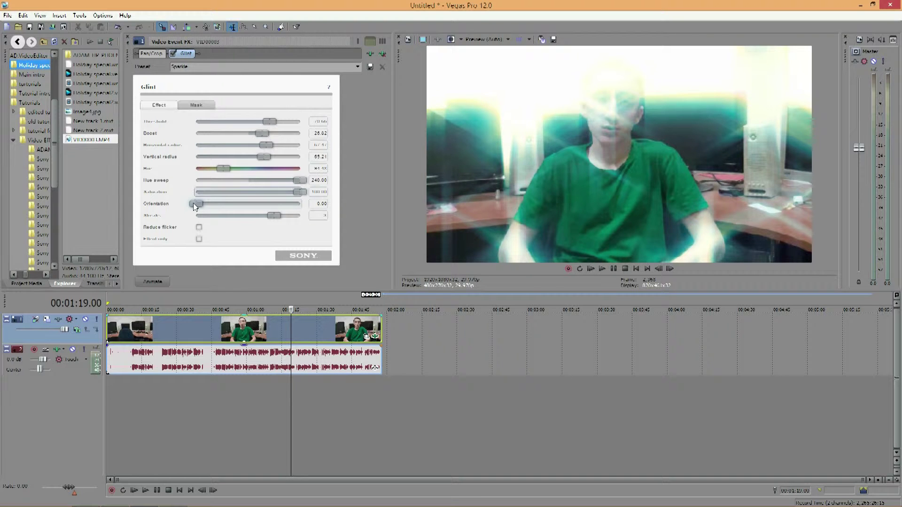
mouse_move(197, 205)
left_mouse_down()
mouse_move(254, 201)
mouse_move(295, 213)
mouse_move(197, 213)
left_mouse_up()
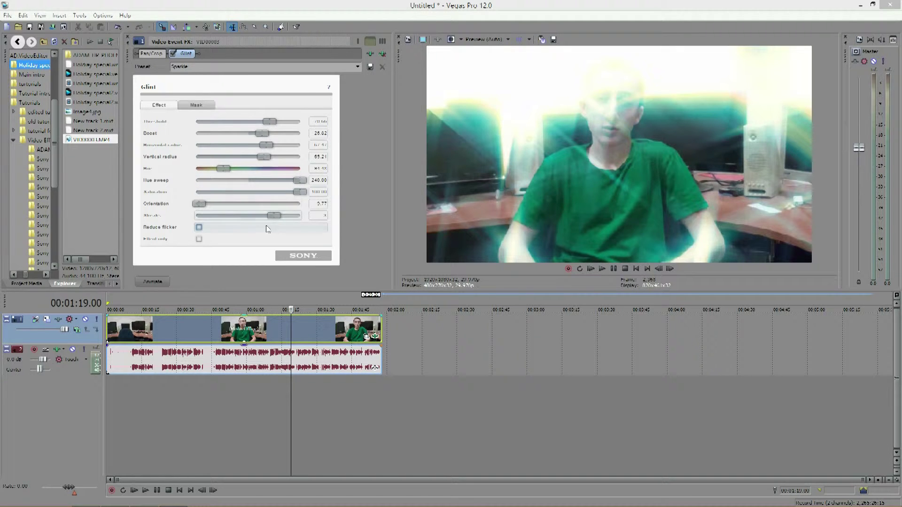
Vary the Streaks count from zero up to maximum, then back down one step.
left_click_drag(273, 216, 149, 215)
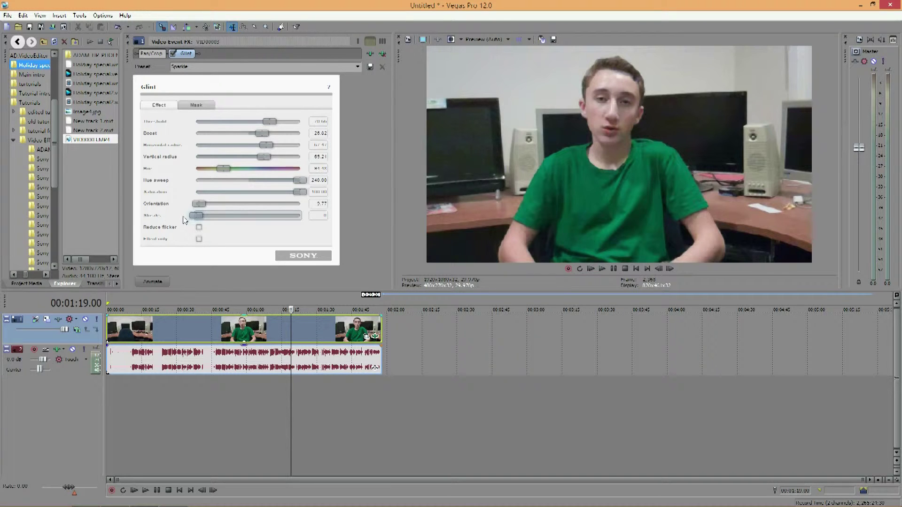
left_click_drag(203, 220, 238, 220)
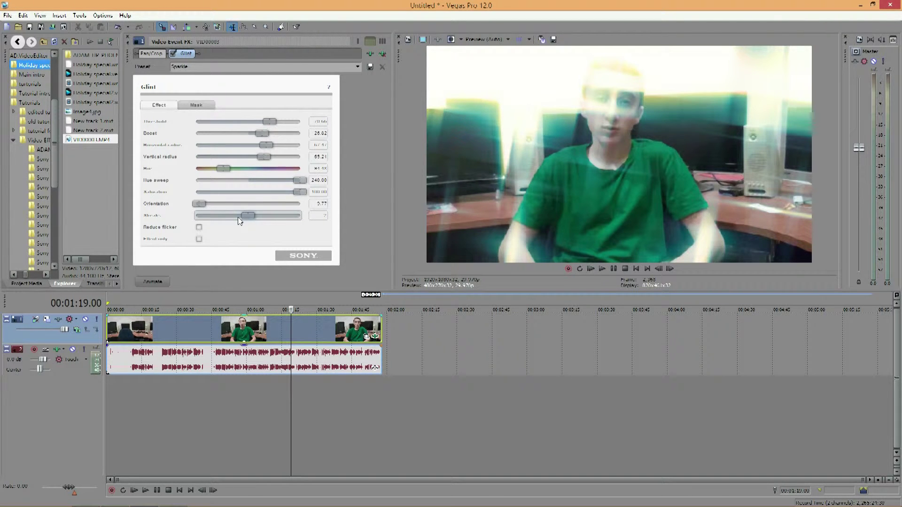
left_click(261, 220)
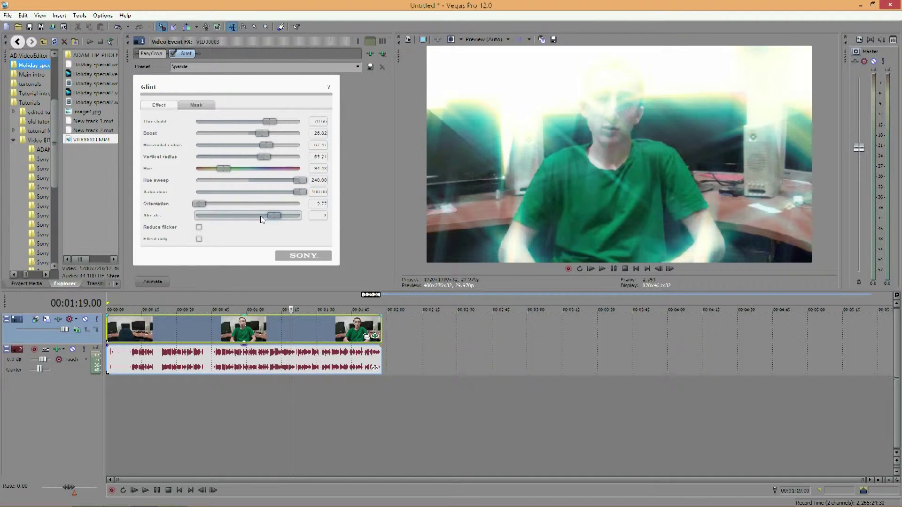
left_click(291, 218)
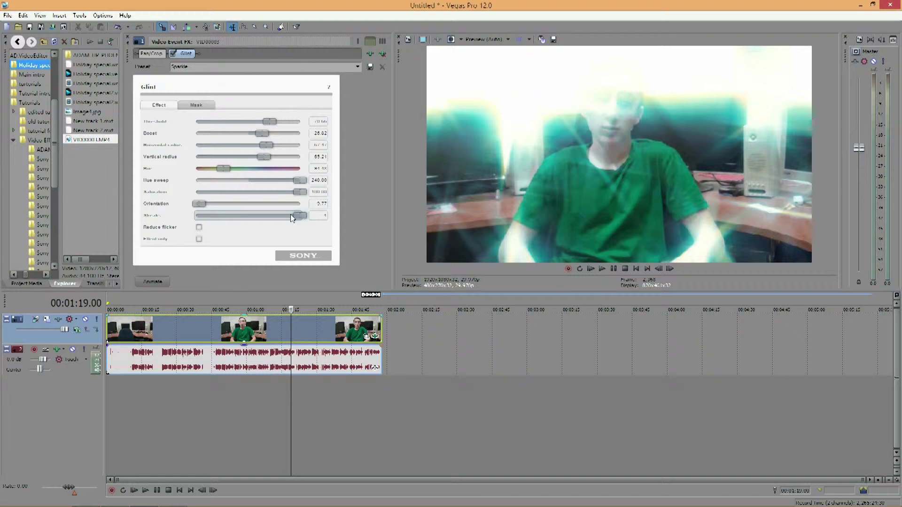
left_click(286, 216)
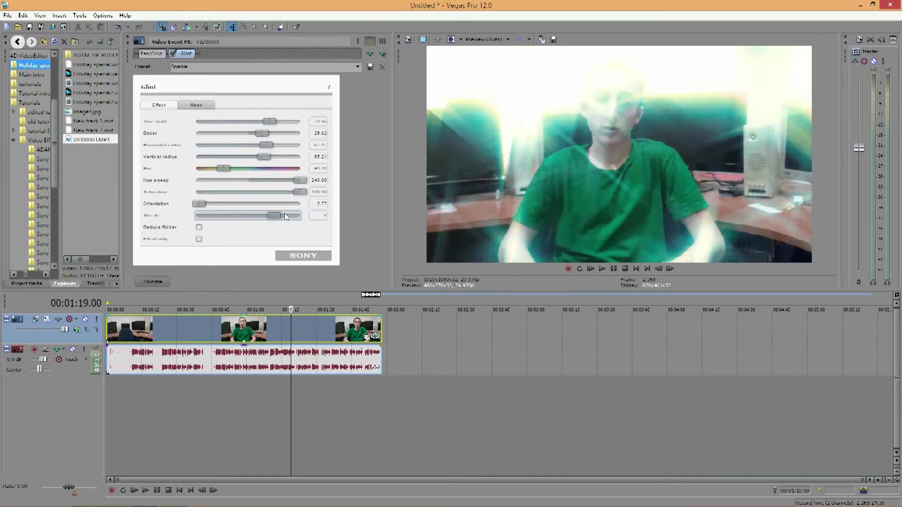
Enable Reduce flicker and compare Glint only on and off, leaving it off.
left_click(199, 227)
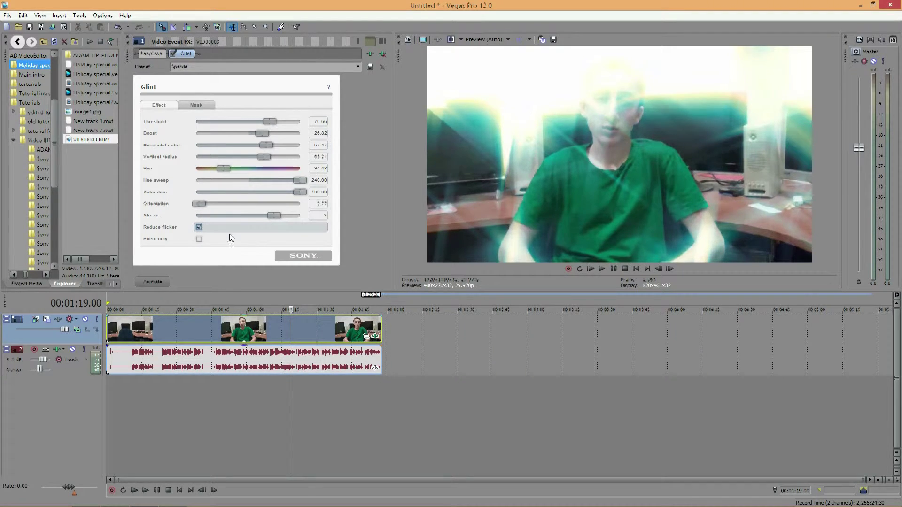
left_click(199, 239)
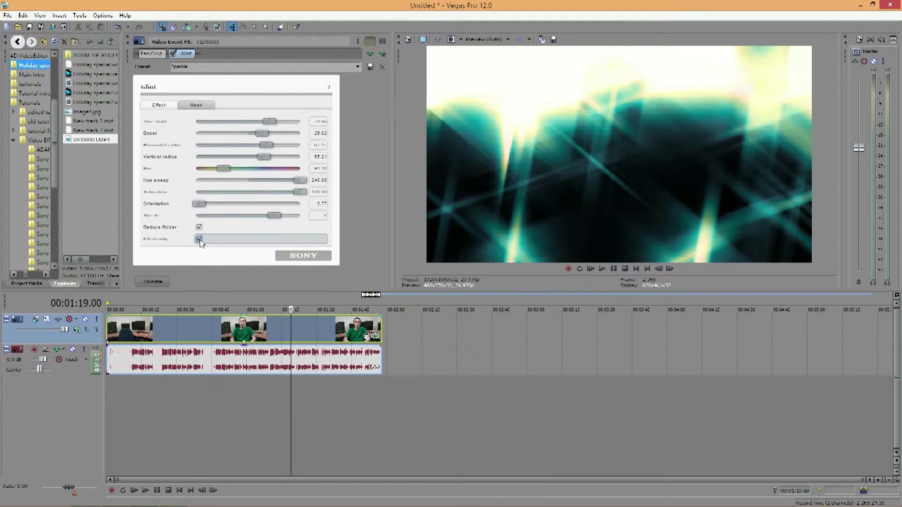
left_click(199, 239)
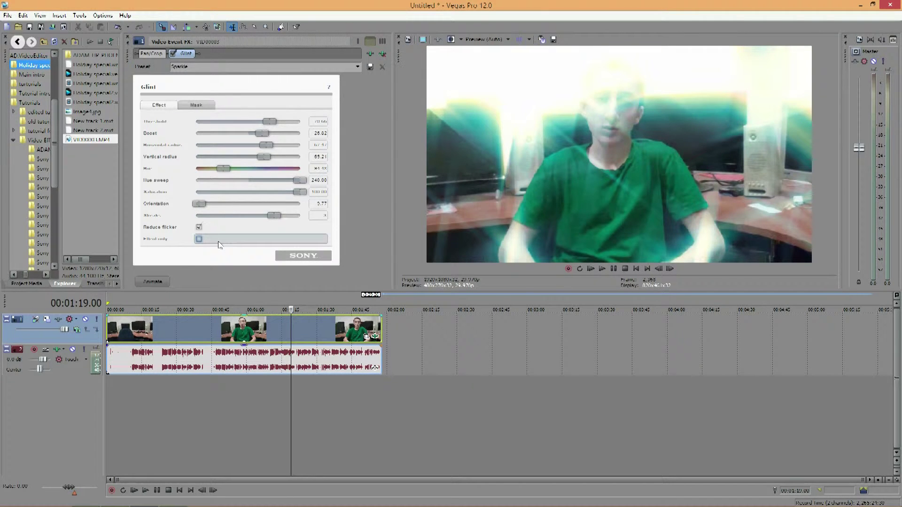
Preview the Normal, show-mask-only and Disabled mask modes in the Glint Mask settings.
left_click(197, 105)
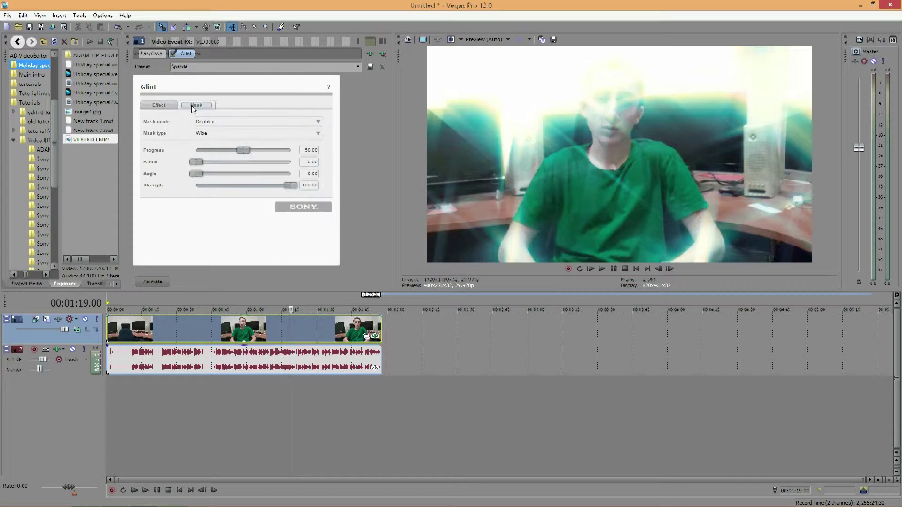
left_click(215, 123)
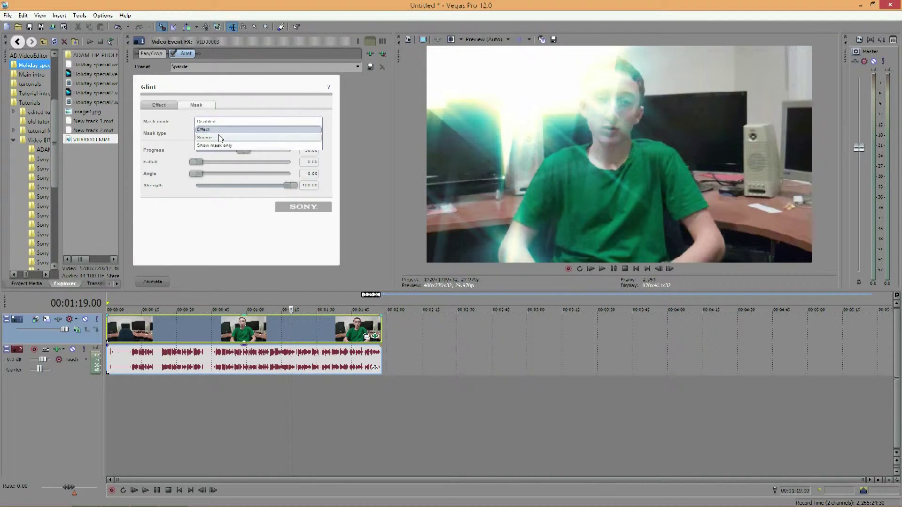
left_click(220, 137)
left_click(227, 123)
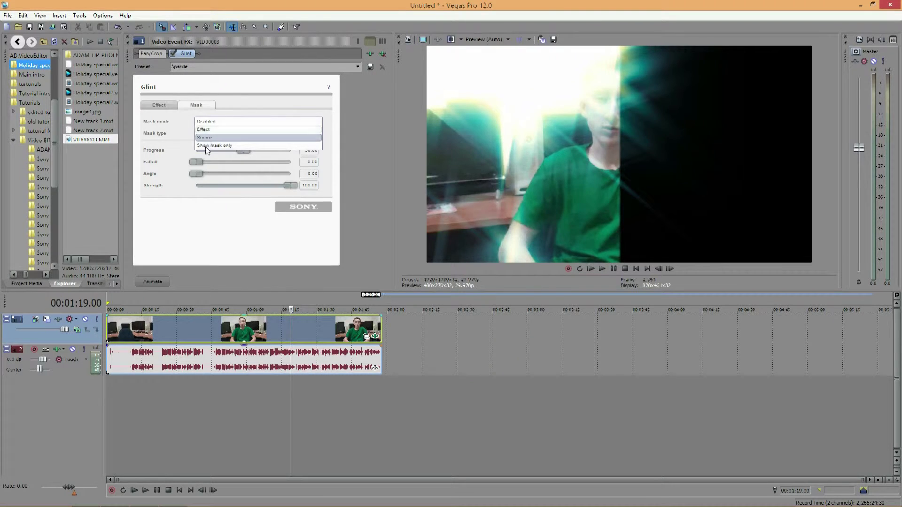
left_click(206, 146)
left_click(212, 123)
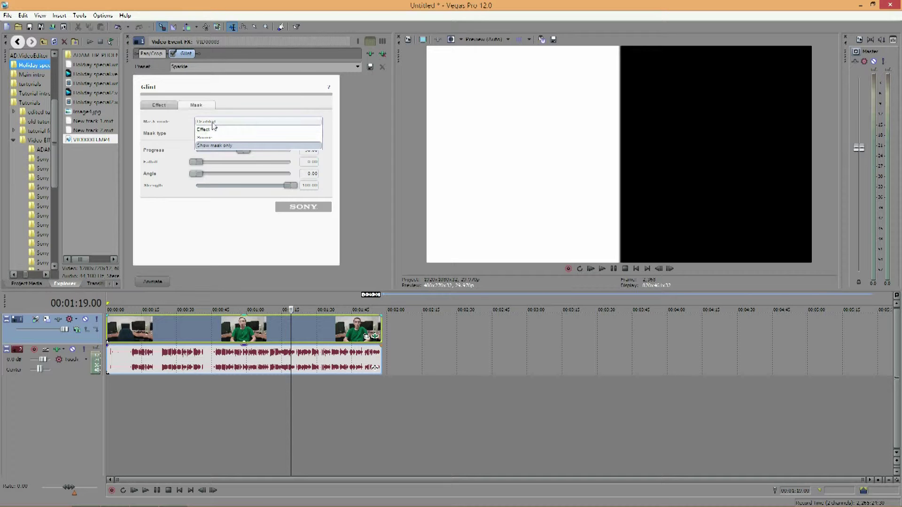
left_click(211, 122)
left_click(212, 126)
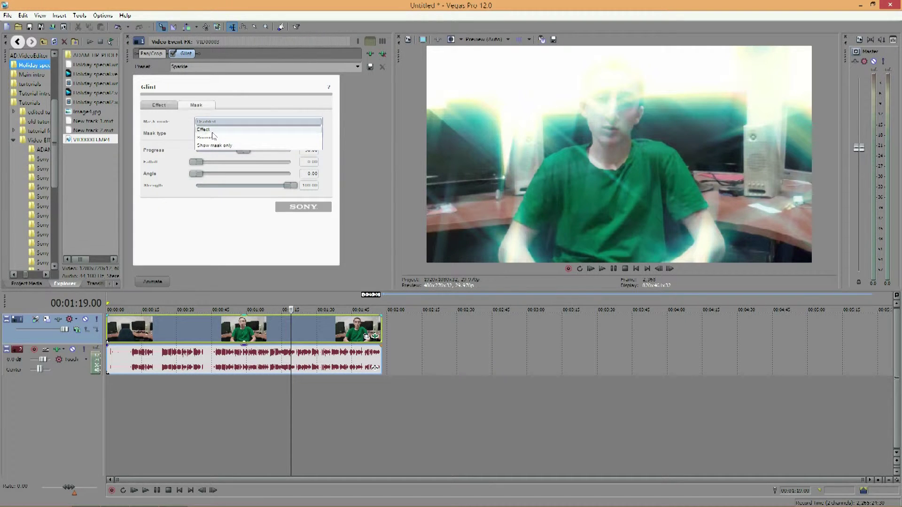
Set Mask mode to Effect and Mask type to Rectangle.
left_click(212, 131)
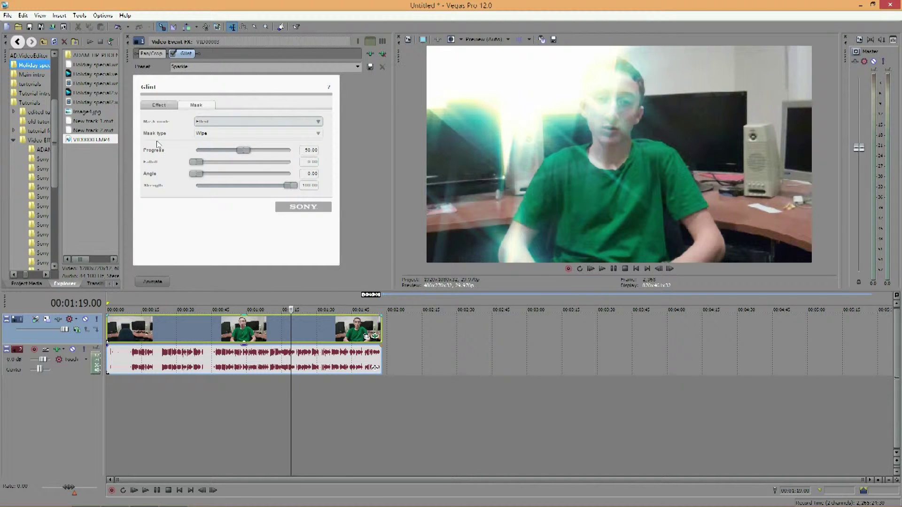
left_click(211, 135)
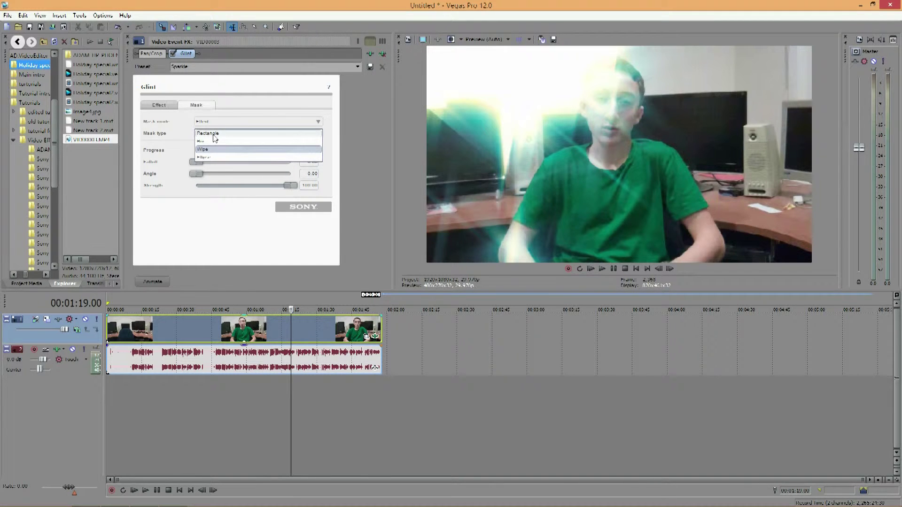
left_click(212, 133)
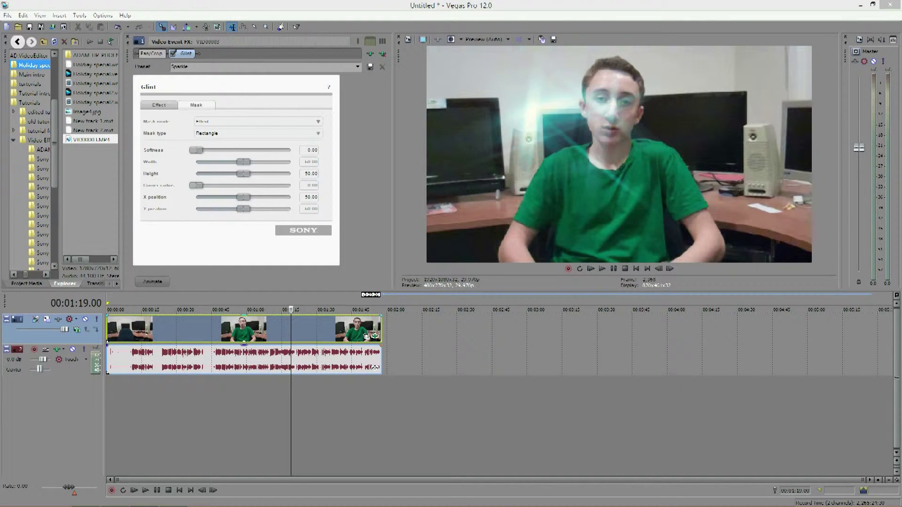
Raise the rectangle mask Softness to 17.16.
left_click_drag(198, 150, 230, 151)
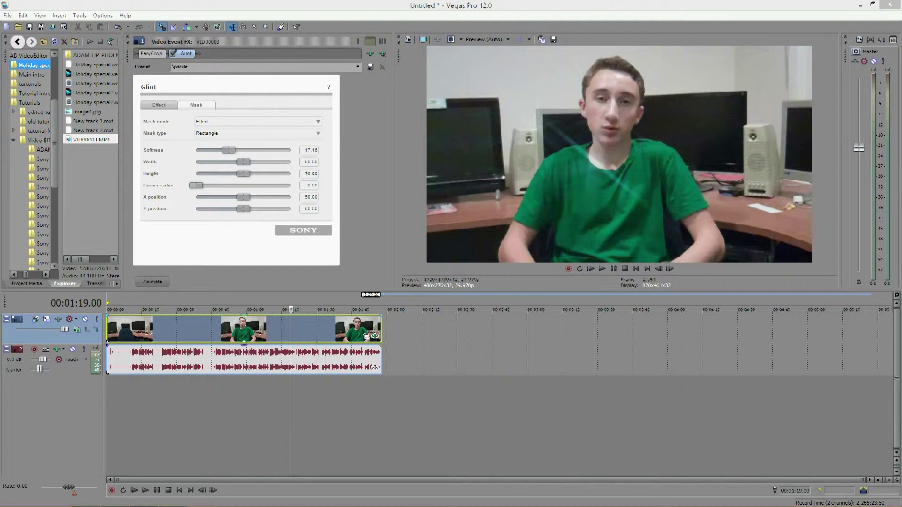
Widen the rectangle mask almost to maximum and raise Softness to 30.06.
left_click(249, 164)
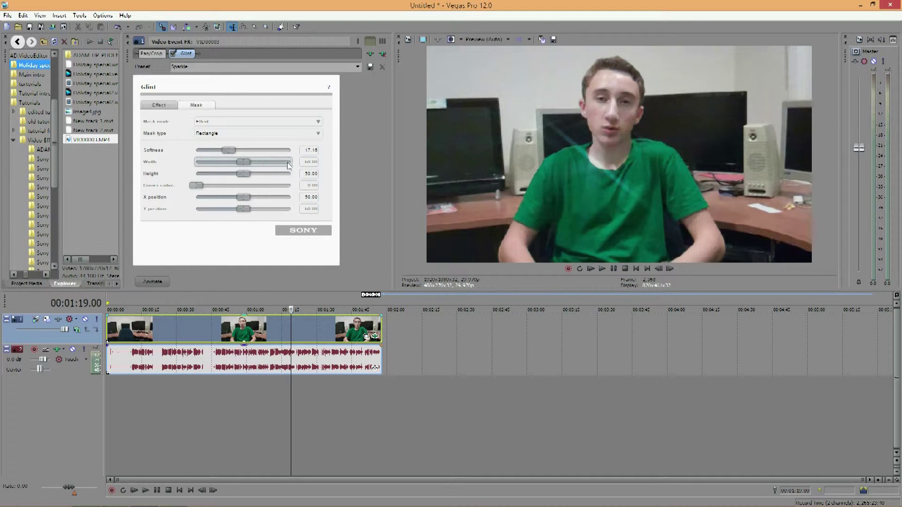
left_click_drag(244, 163, 288, 173)
left_click_drag(227, 151, 266, 151)
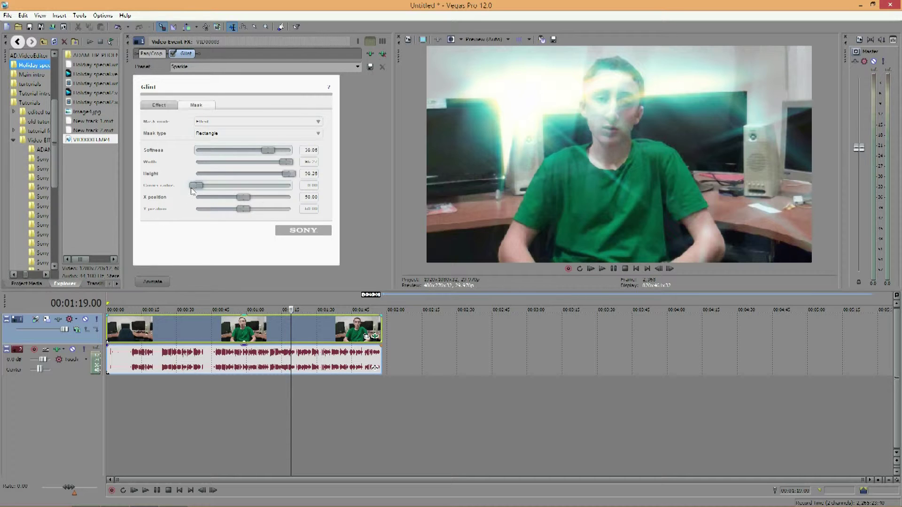
Round the mask's corners, move it to X position 73.00, and adjust its Y position.
left_click_drag(200, 187, 241, 186)
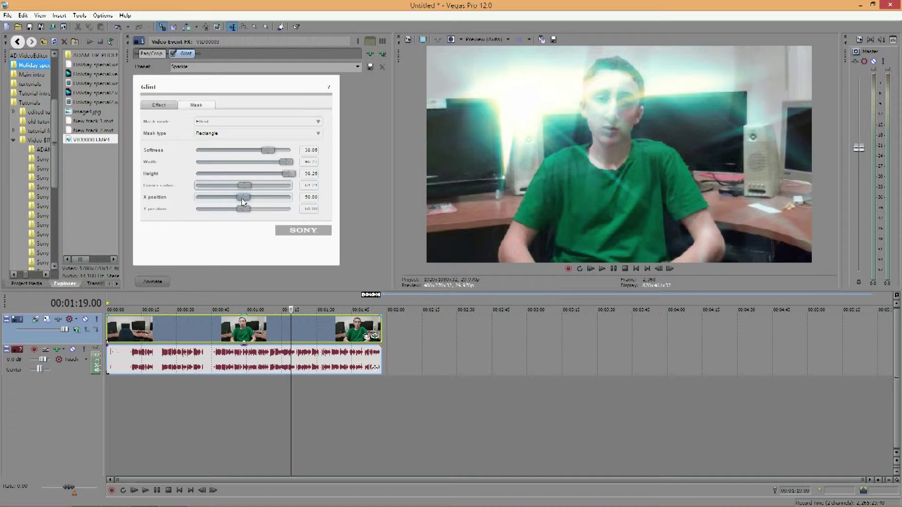
left_click_drag(243, 198, 265, 198)
left_click_drag(251, 209, 249, 212)
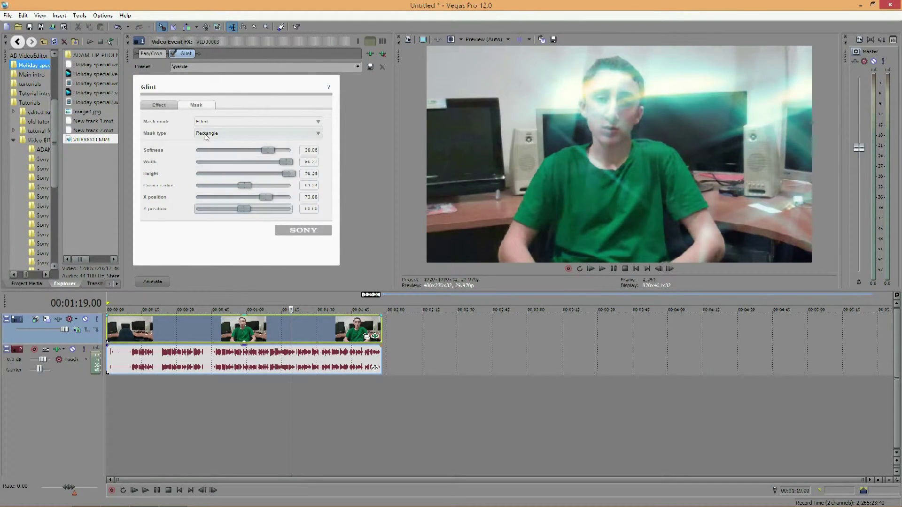
left_click(220, 134)
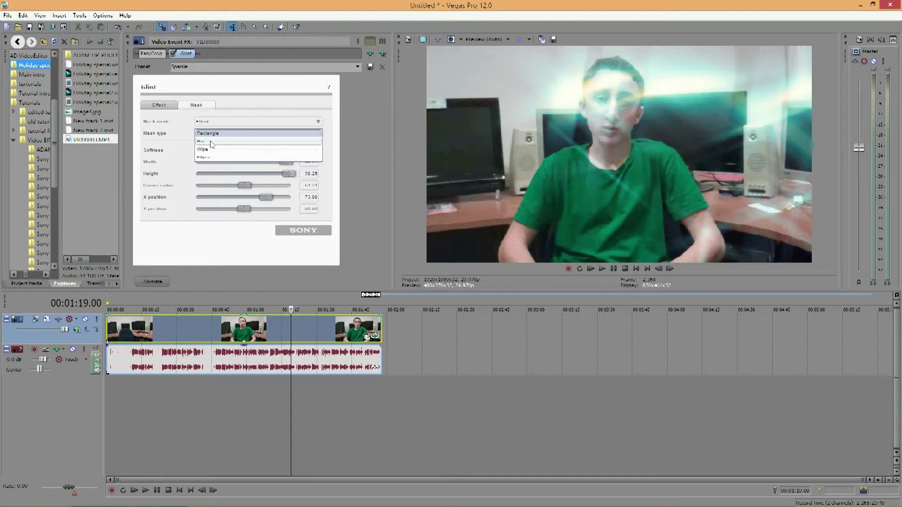
Make the Glint mask a Bar with Progress 40.00 and Width 100.00.
left_click(212, 142)
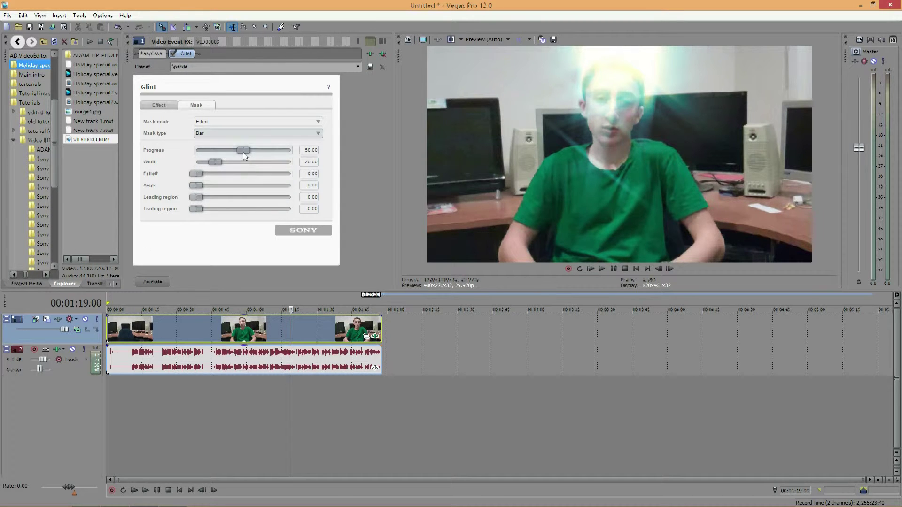
mouse_move(243, 152)
left_mouse_down()
mouse_move(209, 158)
mouse_move(285, 149)
mouse_move(204, 150)
mouse_move(210, 159)
mouse_move(289, 151)
mouse_move(228, 150)
mouse_move(212, 161)
mouse_move(254, 160)
mouse_move(229, 162)
mouse_move(255, 152)
left_mouse_up()
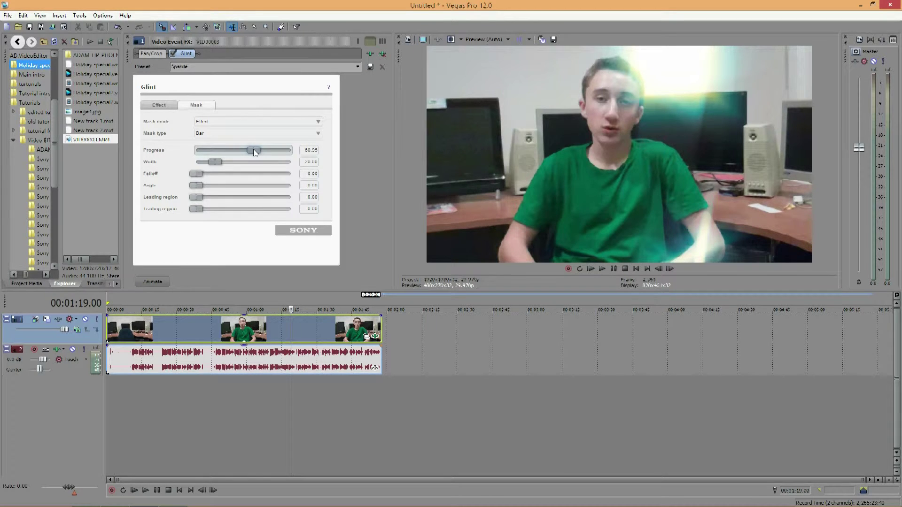
mouse_move(253, 151)
left_mouse_down()
mouse_move(218, 149)
mouse_move(267, 151)
mouse_move(254, 163)
mouse_move(295, 163)
mouse_move(241, 151)
left_mouse_up()
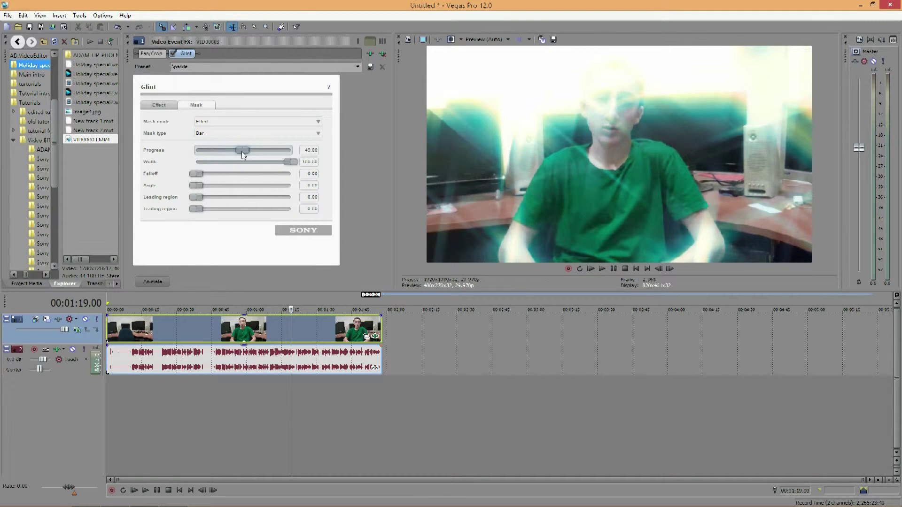
left_click(289, 162)
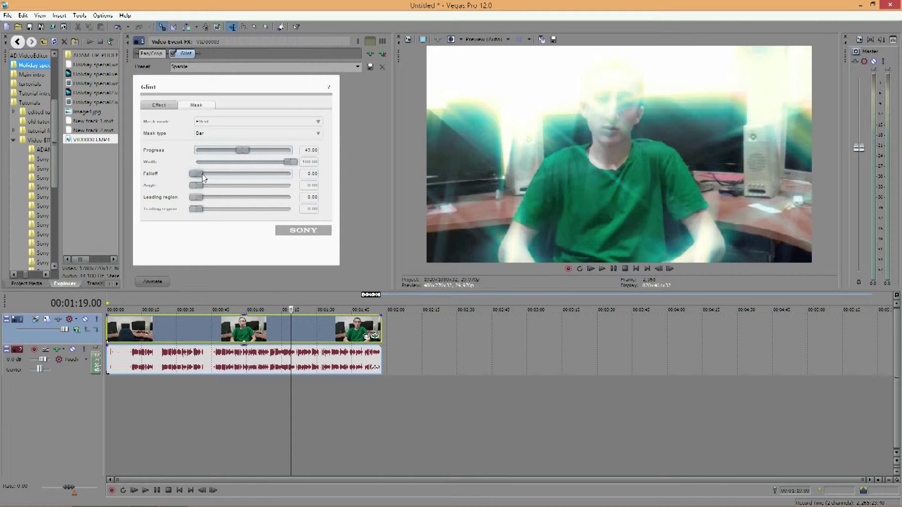
Give the bar mask Falloff 2.11, try other Angle and Width values, and set Progress to 82.04.
left_click_drag(193, 173, 258, 186)
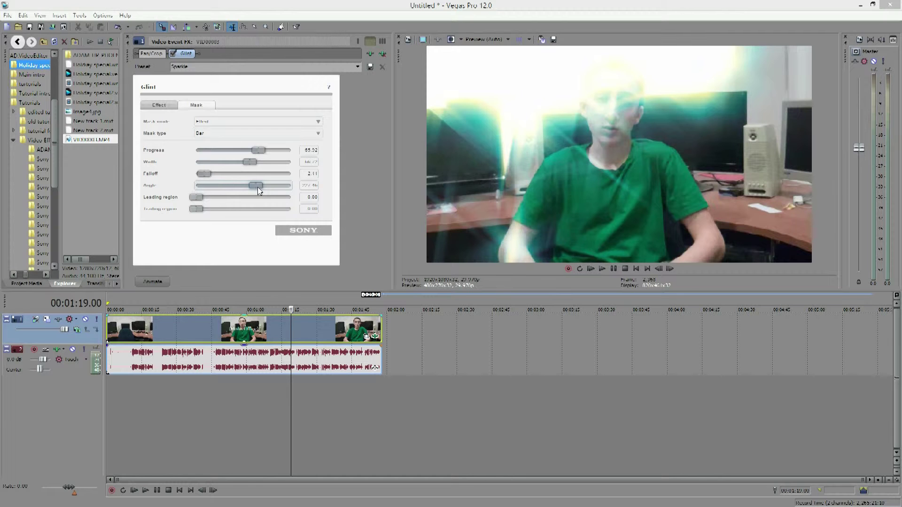
left_click_drag(257, 187, 292, 162)
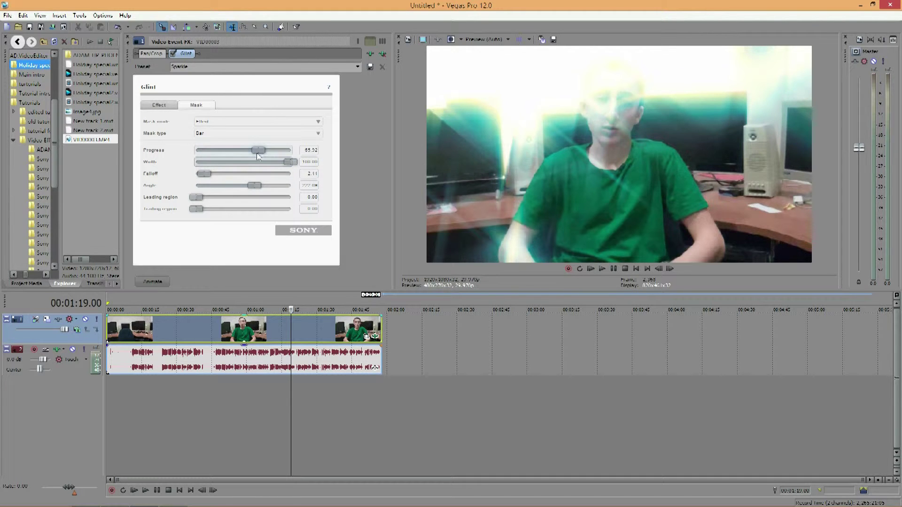
left_click_drag(253, 186, 278, 181)
left_click_drag(258, 150, 248, 151)
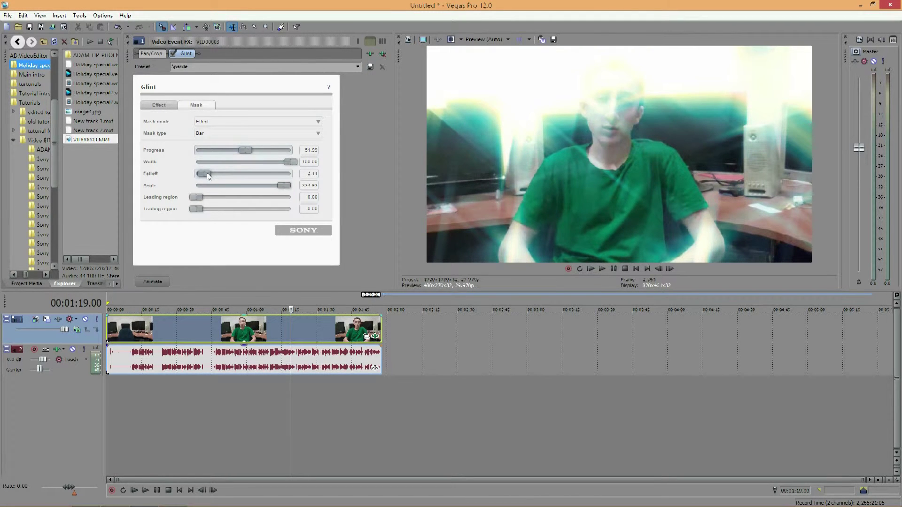
left_click_drag(277, 186, 193, 187)
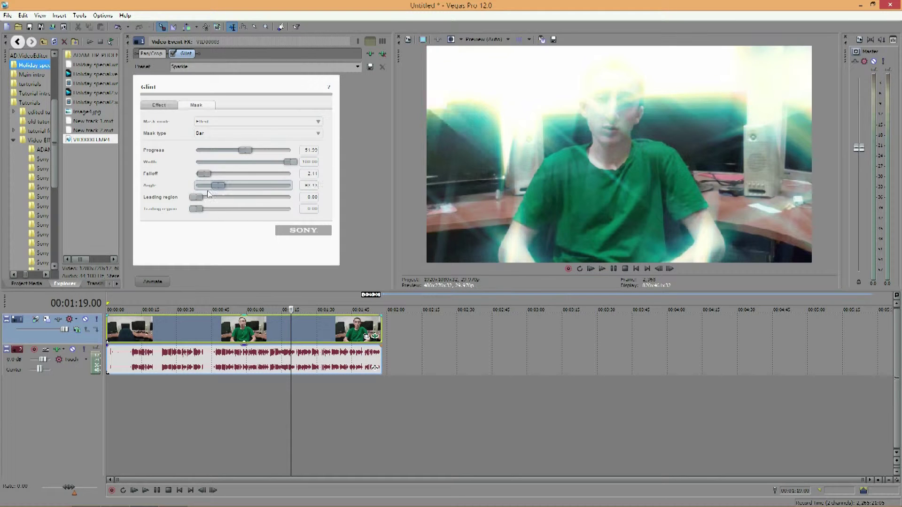
left_click_drag(293, 161, 287, 162)
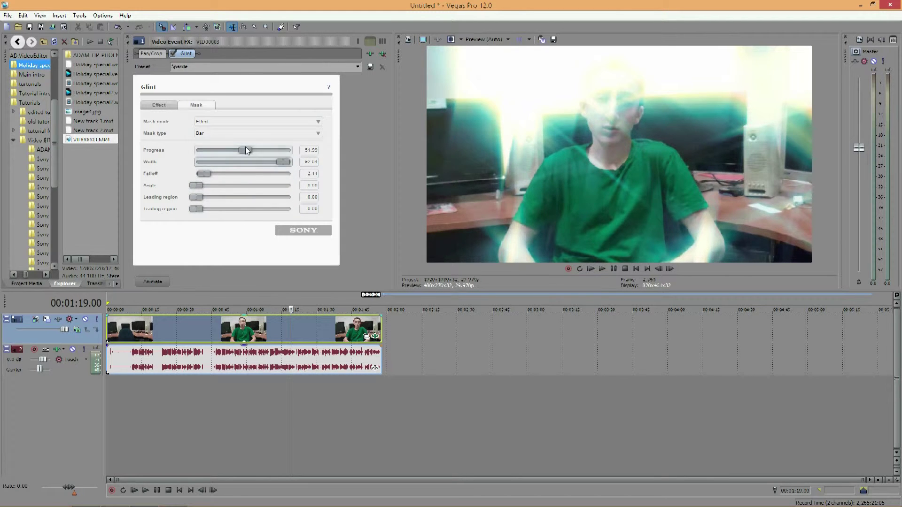
left_click_drag(233, 150, 273, 150)
mouse_move(207, 185)
left_mouse_down()
mouse_move(256, 183)
mouse_move(190, 188)
left_mouse_up()
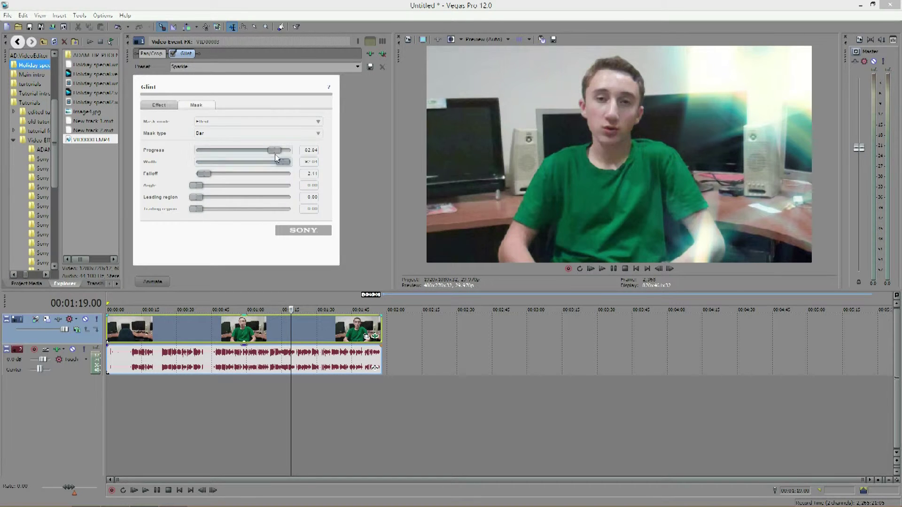
Narrow the bar's Width, return Leading region to 0, and raise Trailing region partway.
left_click_drag(282, 161, 244, 149)
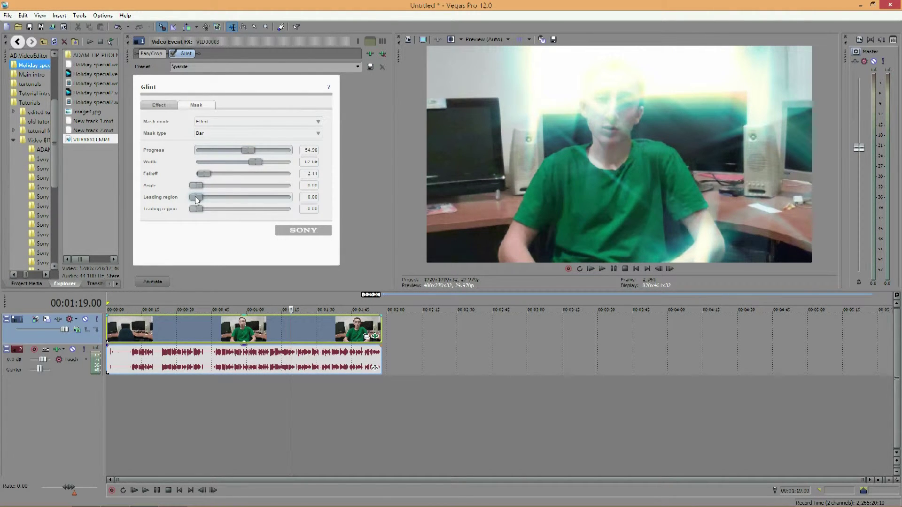
left_click_drag(196, 196, 334, 202)
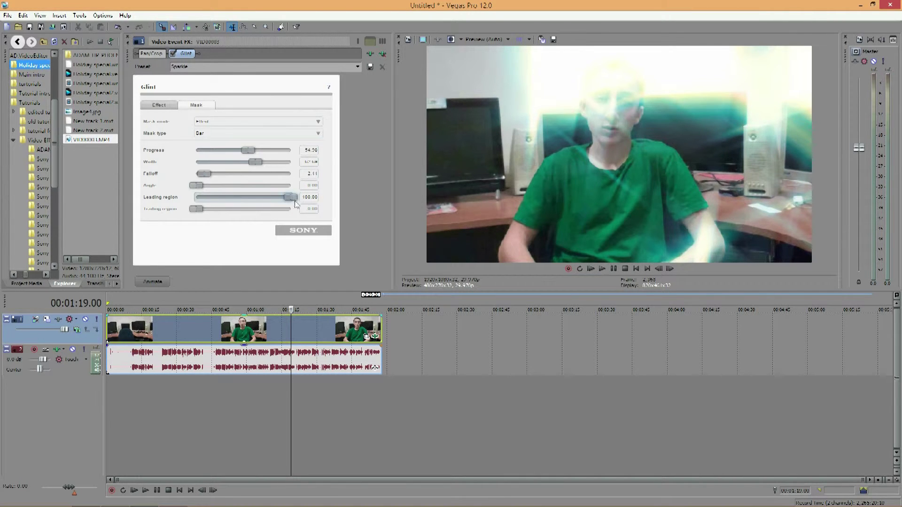
left_click_drag(291, 198, 186, 197)
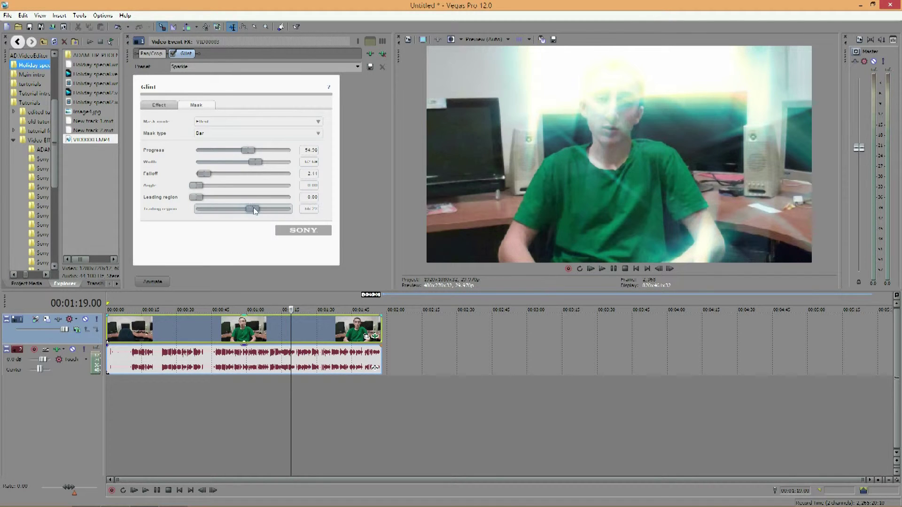
mouse_move(255, 210)
left_mouse_down()
mouse_move(291, 214)
mouse_move(242, 205)
left_mouse_up()
Make the mask a Wipe, settle Progress at 70.15, and add a little Falloff.
left_click(205, 134)
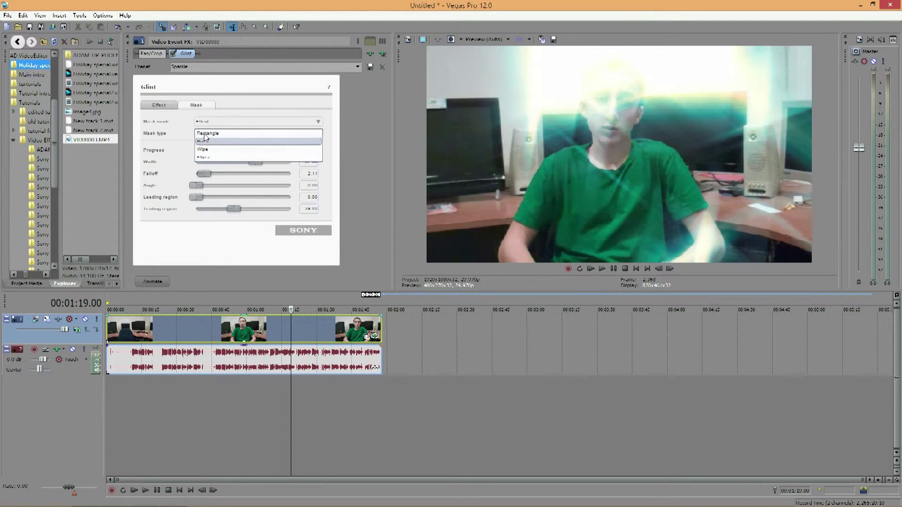
left_click(220, 150)
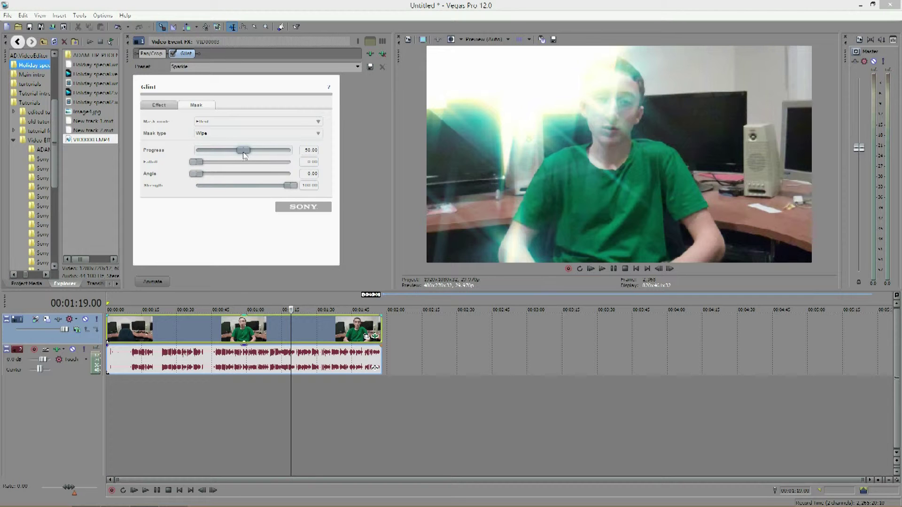
left_click_drag(242, 153, 194, 153)
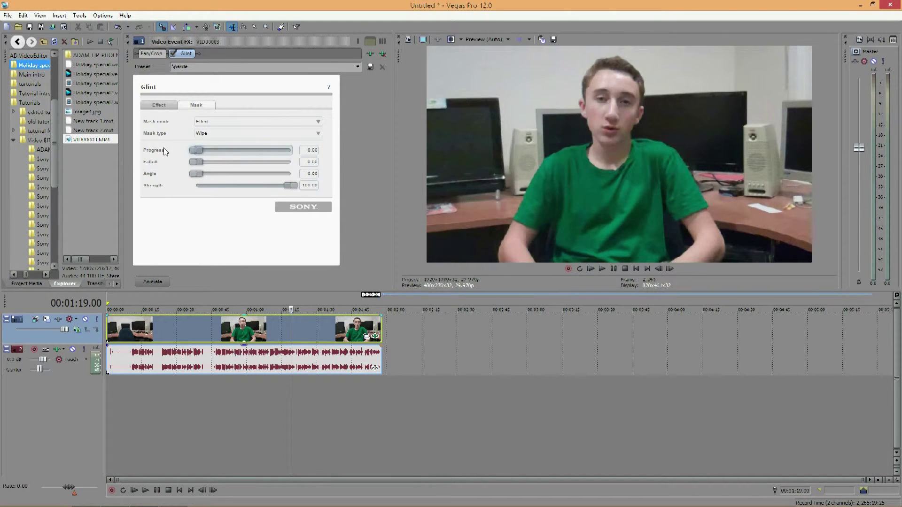
mouse_move(196, 150)
left_mouse_down()
mouse_move(269, 144)
mouse_move(202, 151)
left_mouse_up()
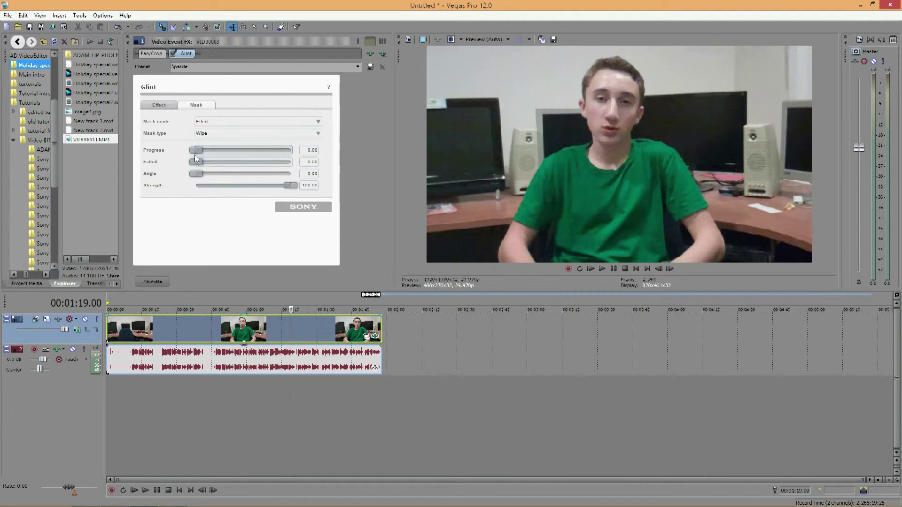
left_click_drag(194, 150, 335, 153)
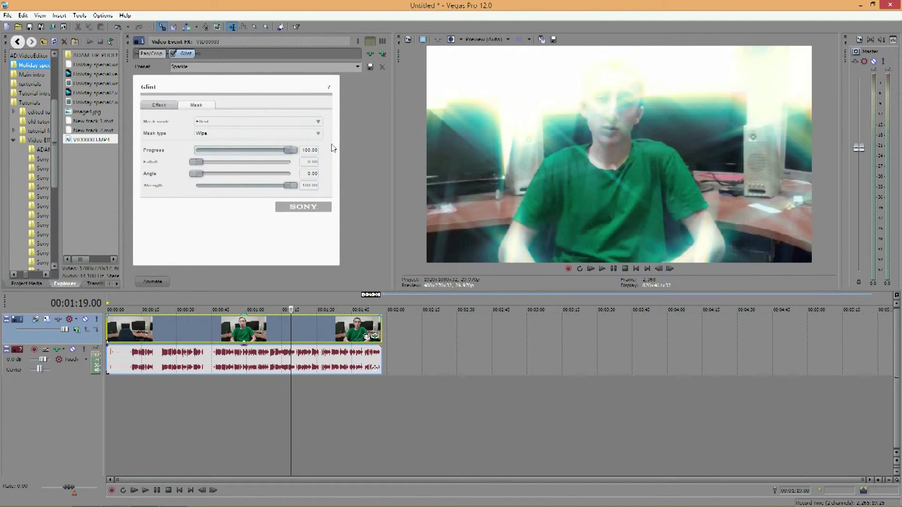
left_click_drag(292, 149, 262, 151)
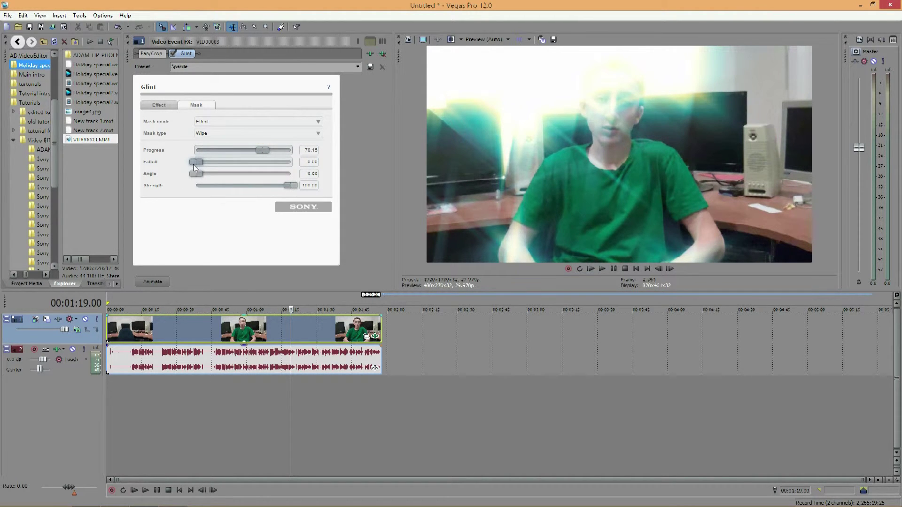
mouse_move(201, 162)
left_mouse_down()
mouse_move(354, 175)
mouse_move(174, 184)
mouse_move(115, 176)
mouse_move(373, 167)
mouse_move(142, 168)
mouse_move(371, 175)
mouse_move(195, 172)
left_mouse_up()
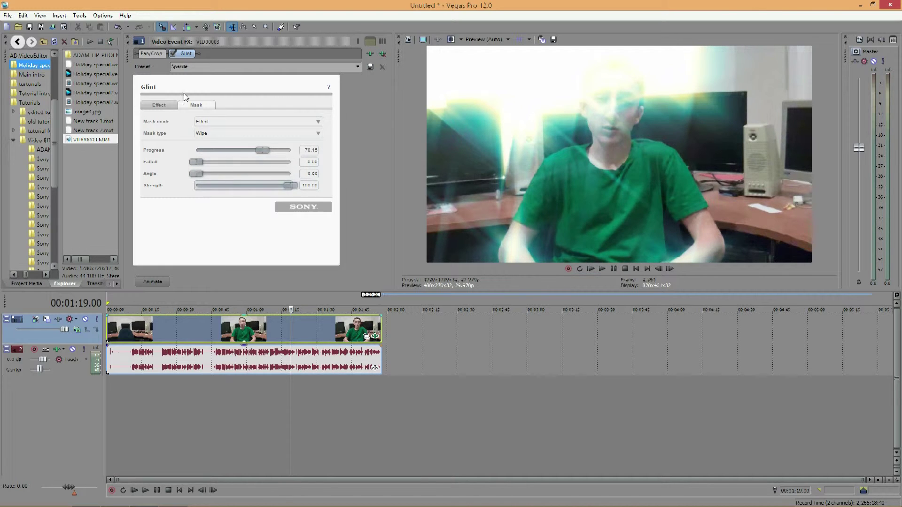
Try the Bar mask, return to Wipe, then lower Strength and restore it to 100.
left_click(227, 133)
left_click(206, 141)
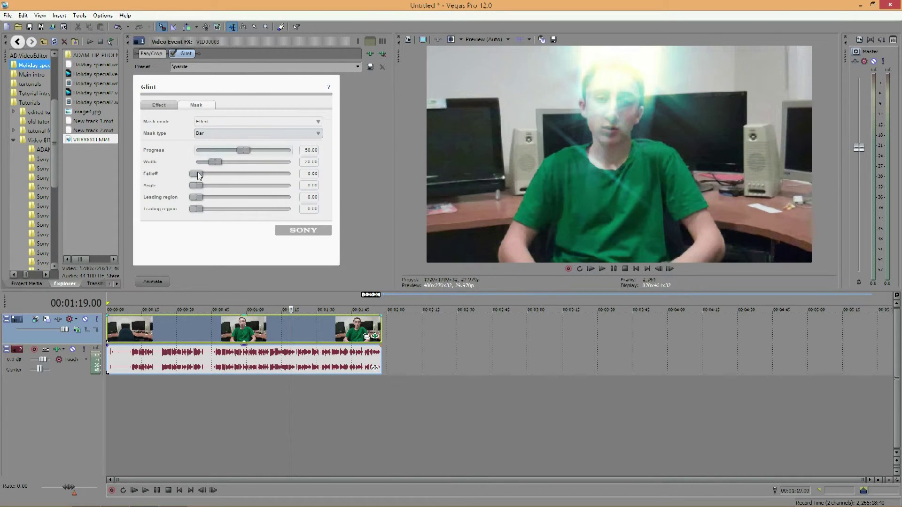
left_click(219, 133)
left_click(217, 149)
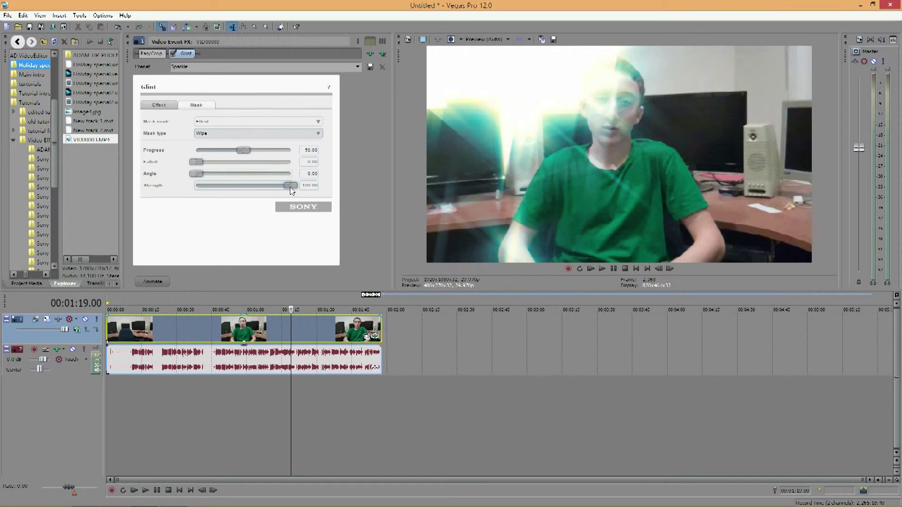
mouse_move(281, 193)
left_mouse_down()
mouse_move(190, 190)
mouse_move(269, 184)
left_mouse_up()
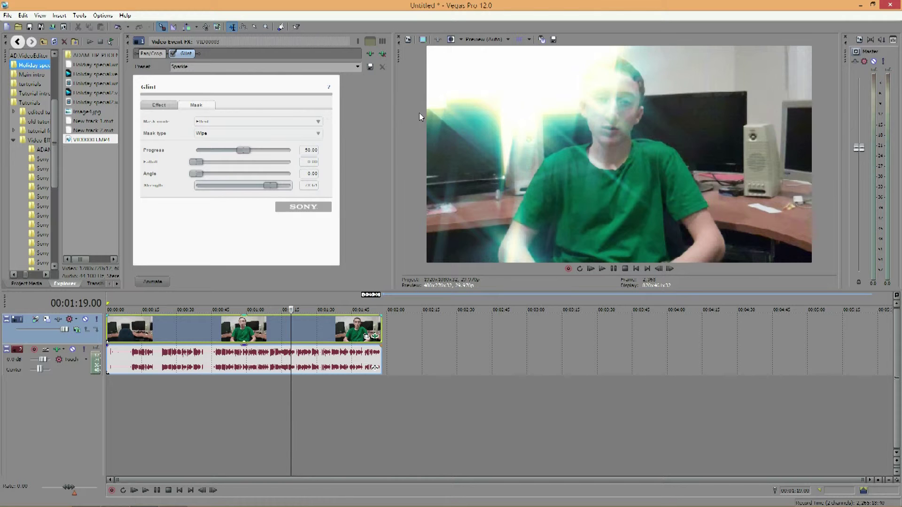
left_click_drag(272, 184, 317, 188)
Make the mask an Ellipse, test Softness back to 0, stretch Width and Height to 100, and shift X position.
left_click(209, 133)
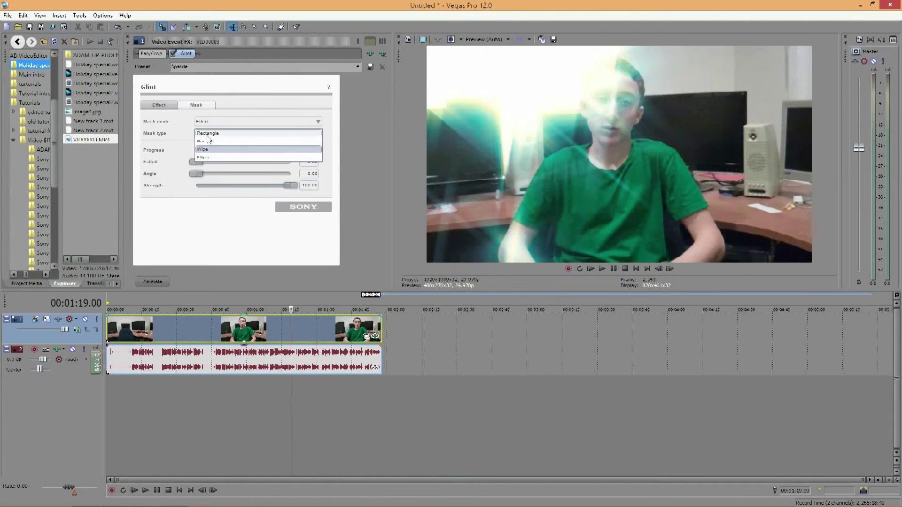
left_click(219, 158)
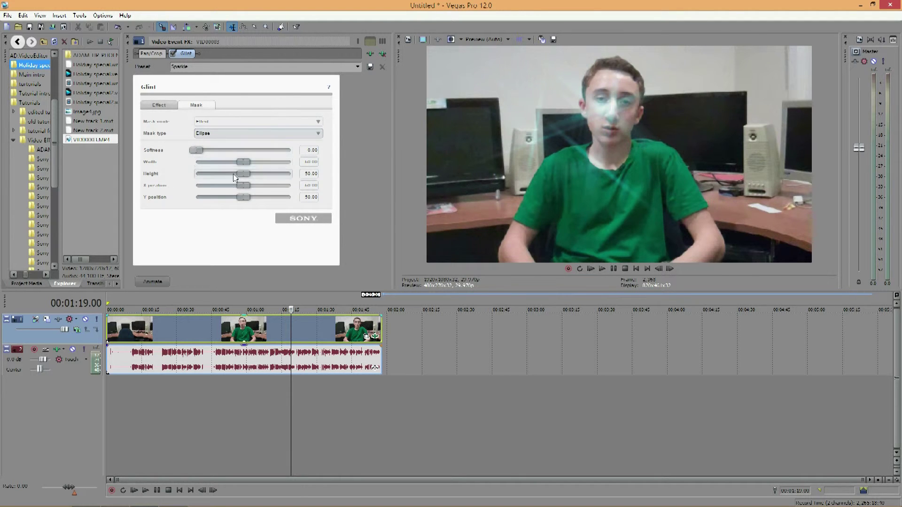
mouse_move(199, 149)
left_mouse_down()
mouse_move(296, 150)
mouse_move(188, 149)
left_mouse_up()
scroll(242, 161, "up", 5)
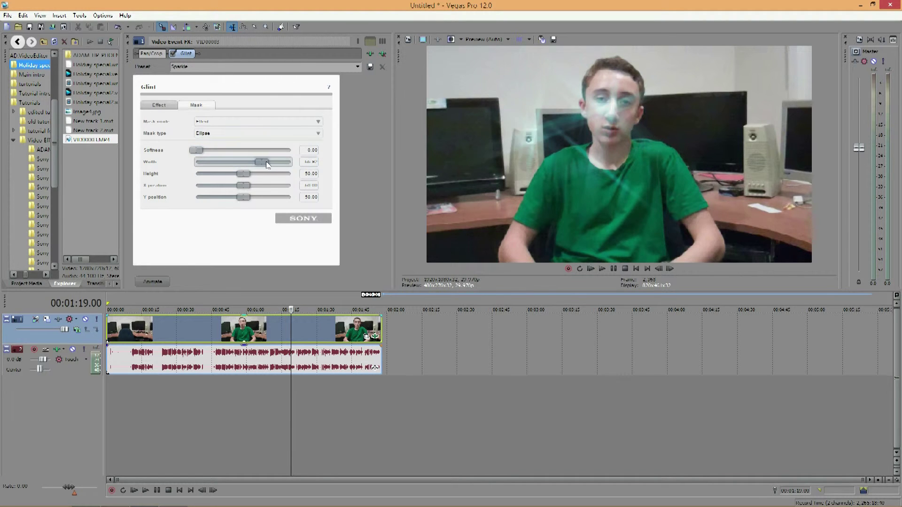
left_click_drag(242, 161, 318, 176)
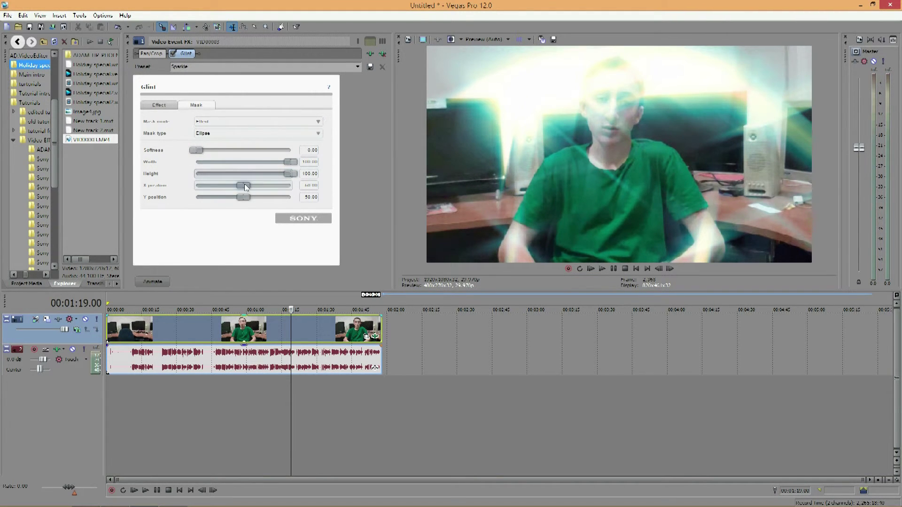
mouse_move(244, 185)
left_mouse_down()
mouse_move(204, 187)
mouse_move(250, 190)
mouse_move(203, 198)
mouse_move(261, 196)
mouse_move(243, 197)
left_mouse_up()
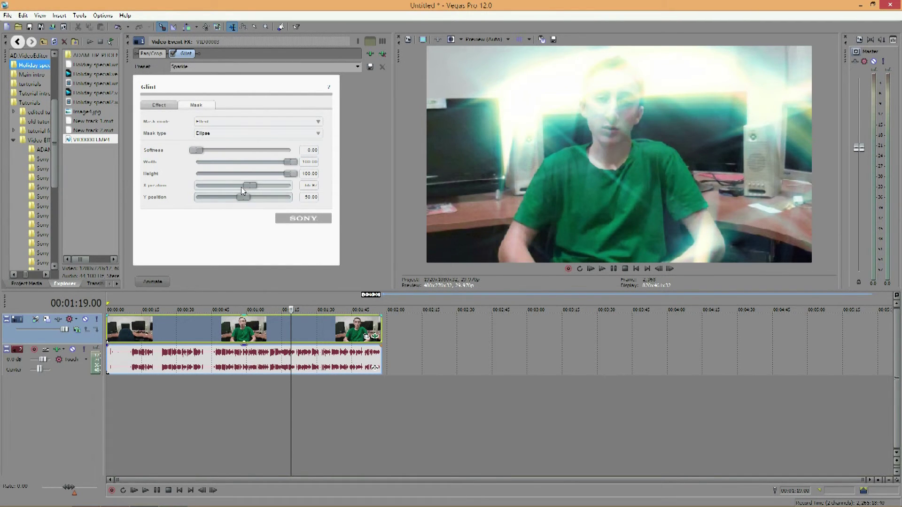
Check the Mask type and Mask mode lists, leaving Ellipse and Effect mode unchanged.
left_click(227, 135)
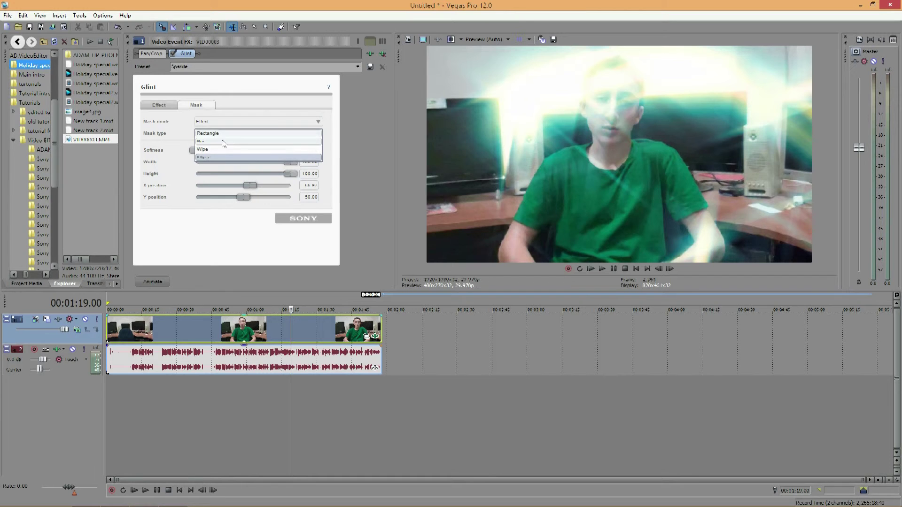
left_click(235, 218)
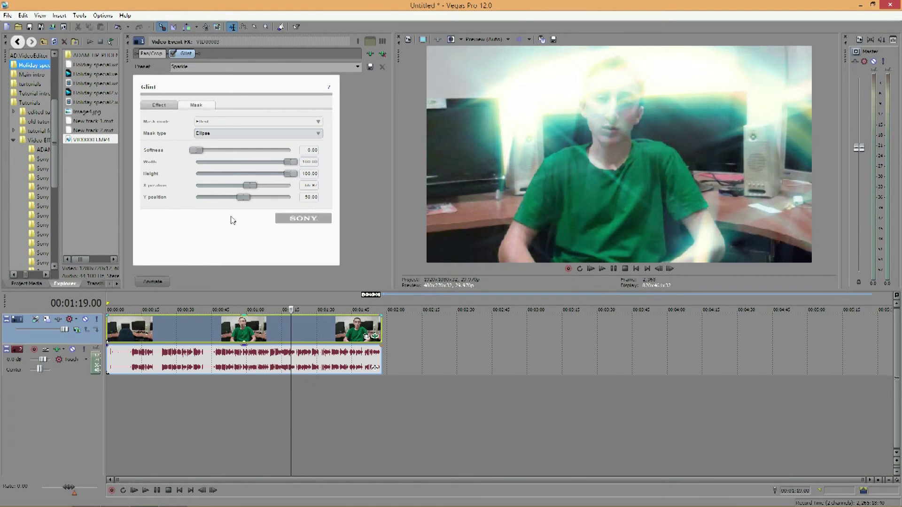
left_click(209, 135)
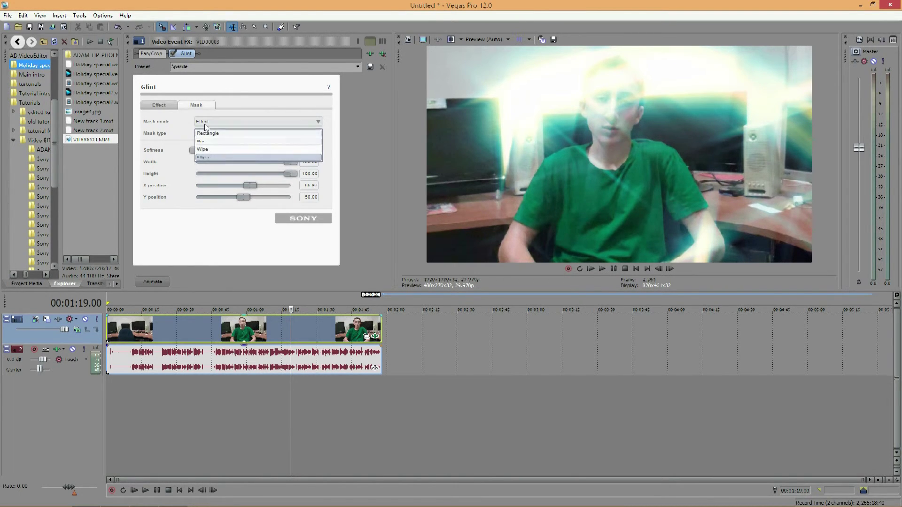
left_click(210, 126)
left_click(219, 122)
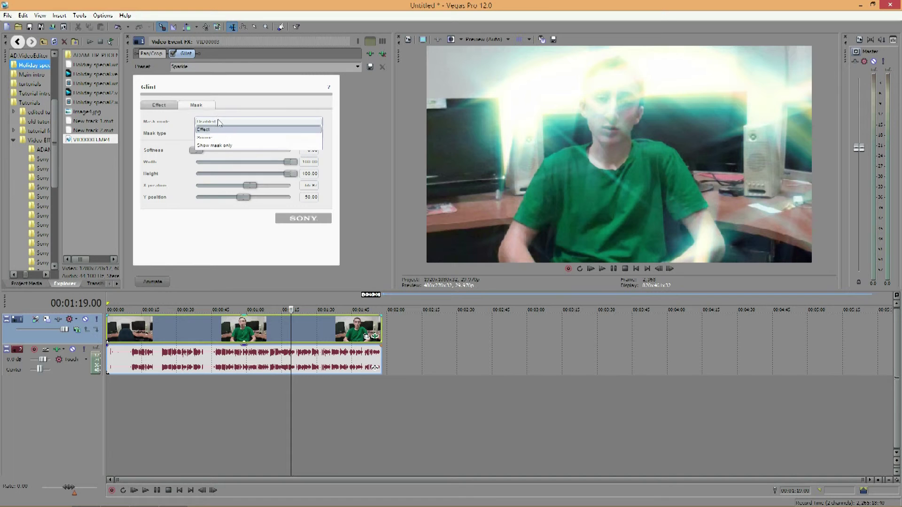
left_click(165, 104)
Switch between the mask and Effect settings, ending on the Glint Effect settings.
left_click(158, 105)
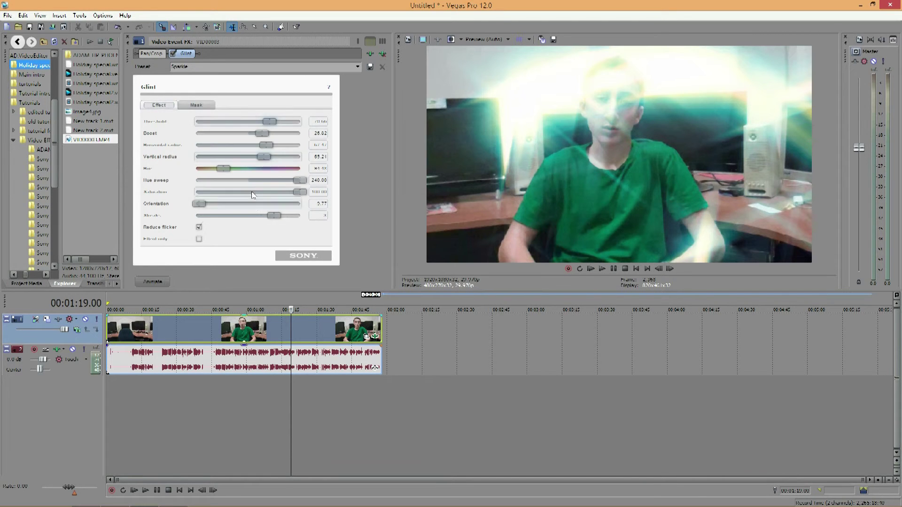
left_click(196, 107)
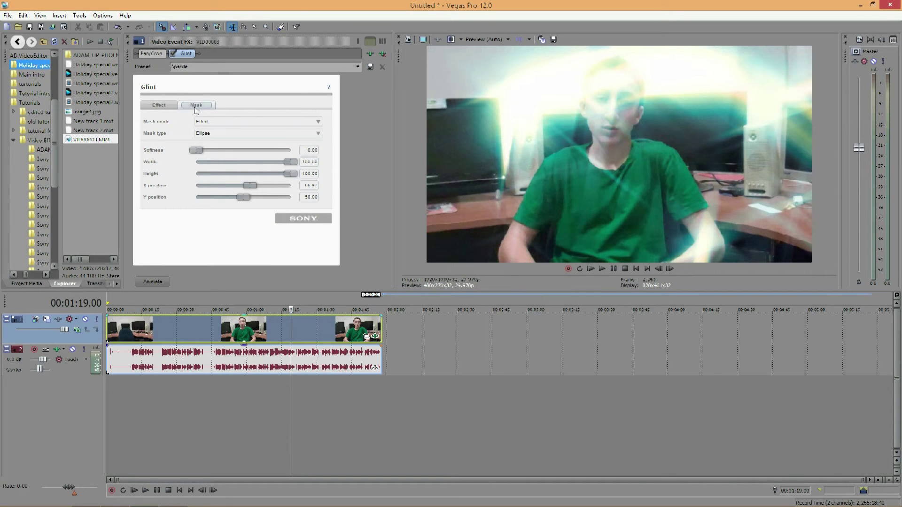
left_click(159, 105)
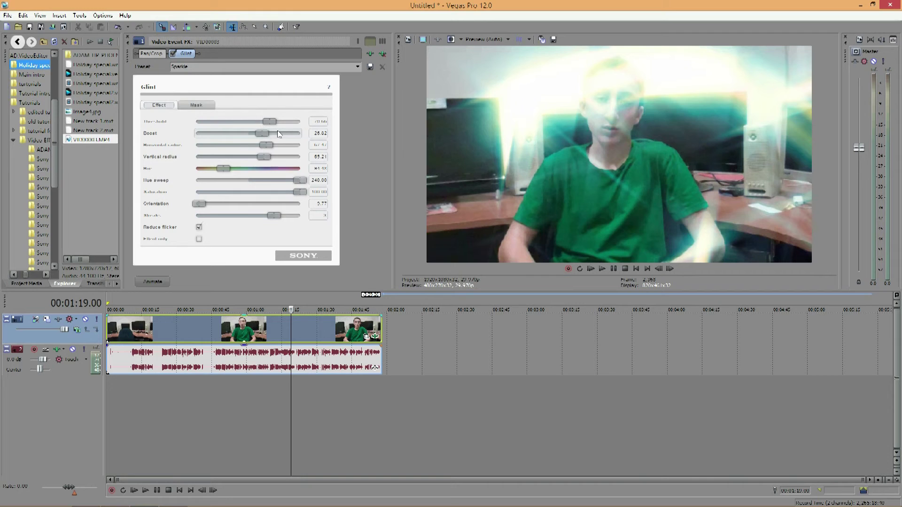